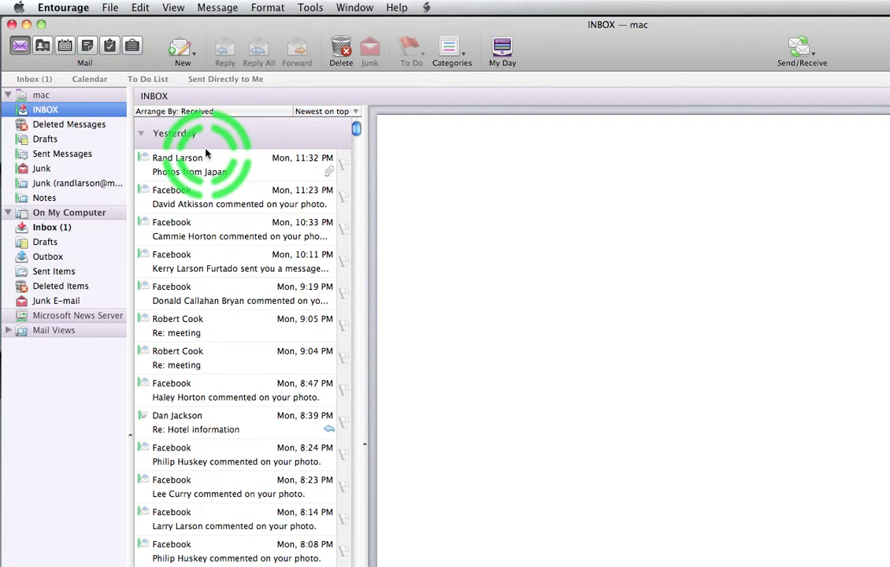
Step: Open the 'Photos from Japan' message and scroll through its four inline JPG photos and back to the top
{"action": "left_click", "coordinate": [224, 172]}
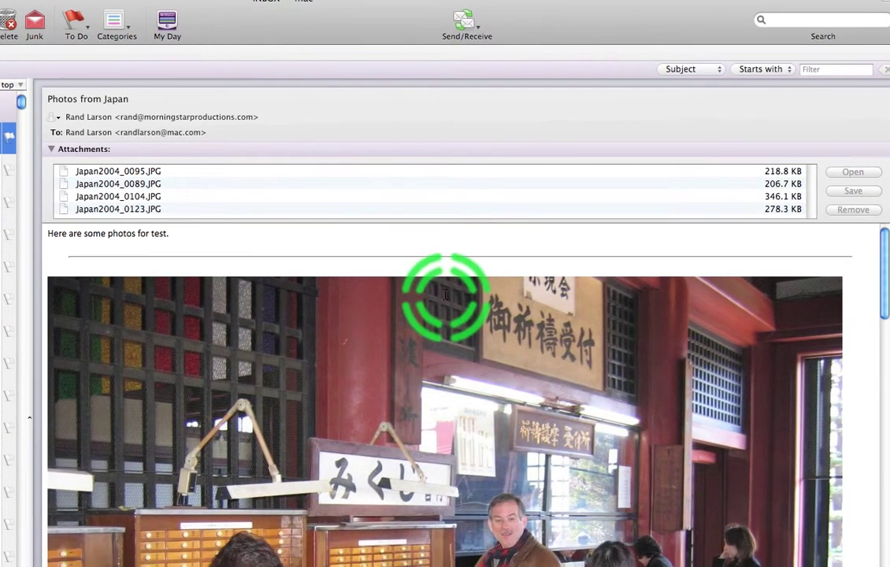
{"action": "scroll", "coordinate": [445, 319], "scroll_direction": "down", "scroll_amount": 2}
{"action": "scroll", "coordinate": [444, 288], "scroll_direction": "down", "scroll_amount": 15}
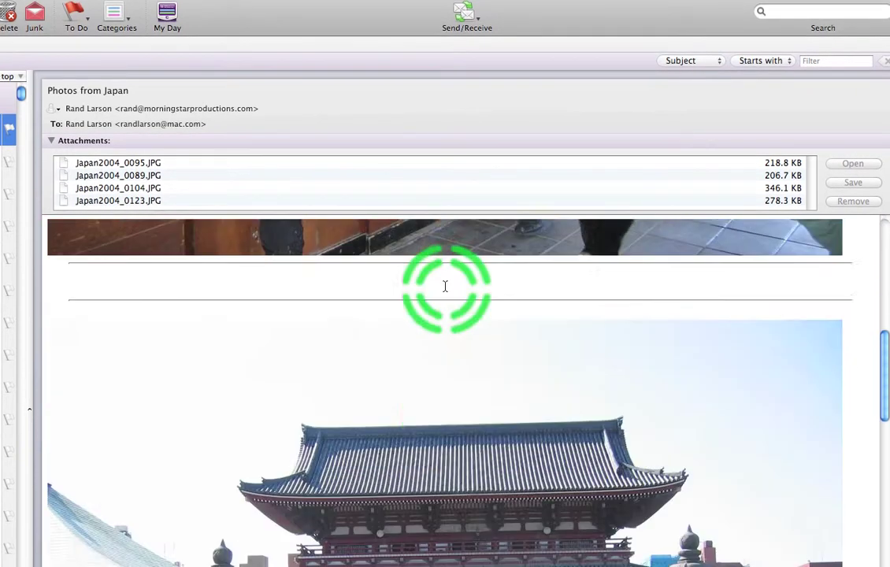
{"action": "scroll", "coordinate": [445, 286], "scroll_direction": "down", "scroll_amount": 10}
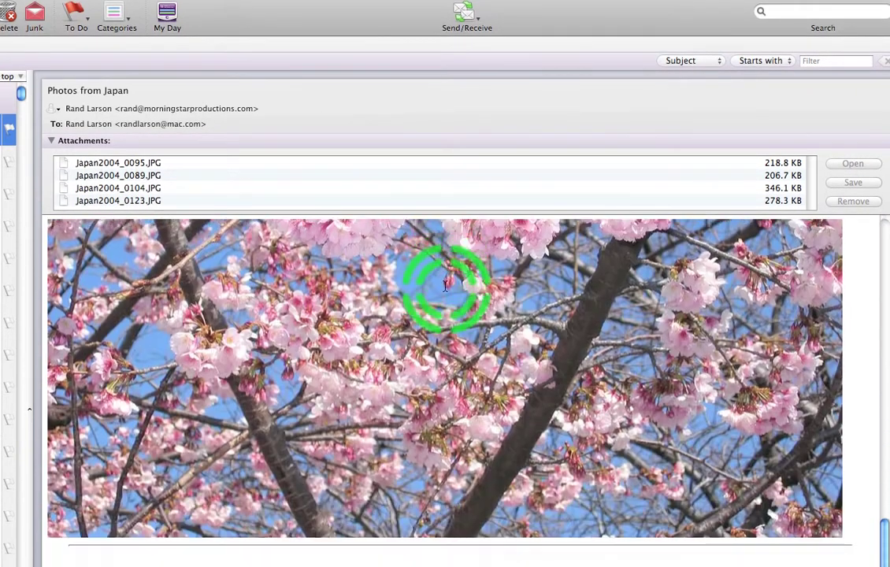
{"action": "scroll", "coordinate": [445, 286], "scroll_direction": "down", "scroll_amount": 8}
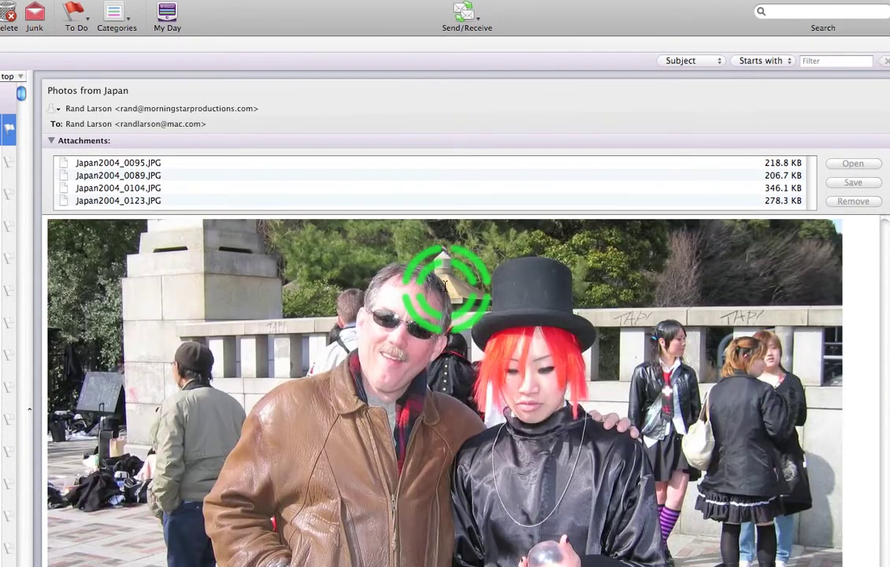
{"action": "scroll", "coordinate": [444, 287], "scroll_direction": "up", "scroll_amount": 20}
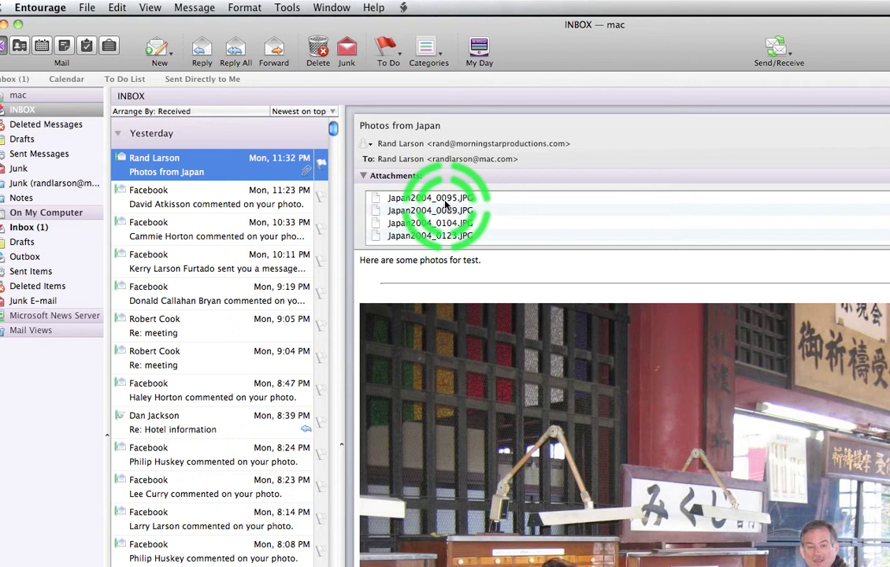
Step: Select all four Japan2004 JPG attachments and choose Save Attachment from their context menu
{"action": "left_click", "coordinate": [482, 201]}
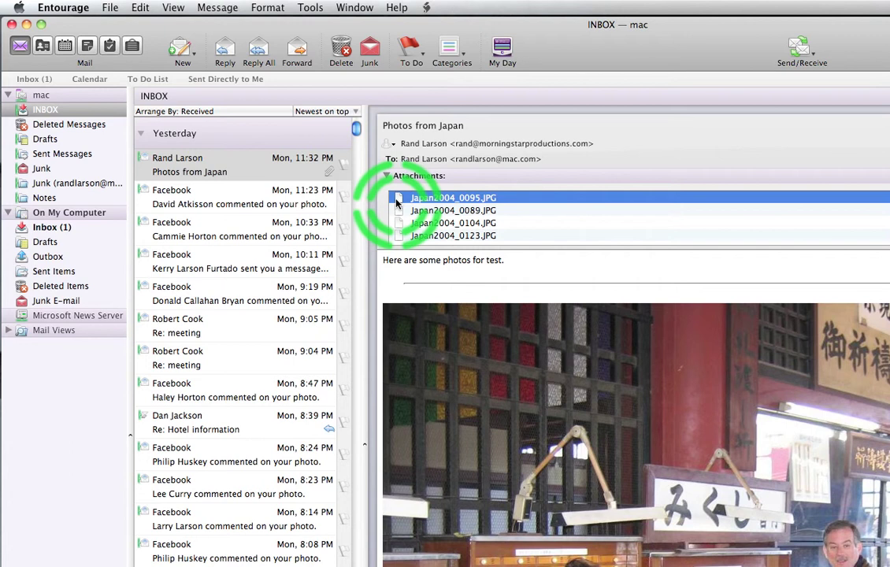
{"action": "left_click_drag", "start_coordinate": [397, 203], "coordinate": [401, 240]}
{"action": "right_click", "coordinate": [401, 240]}
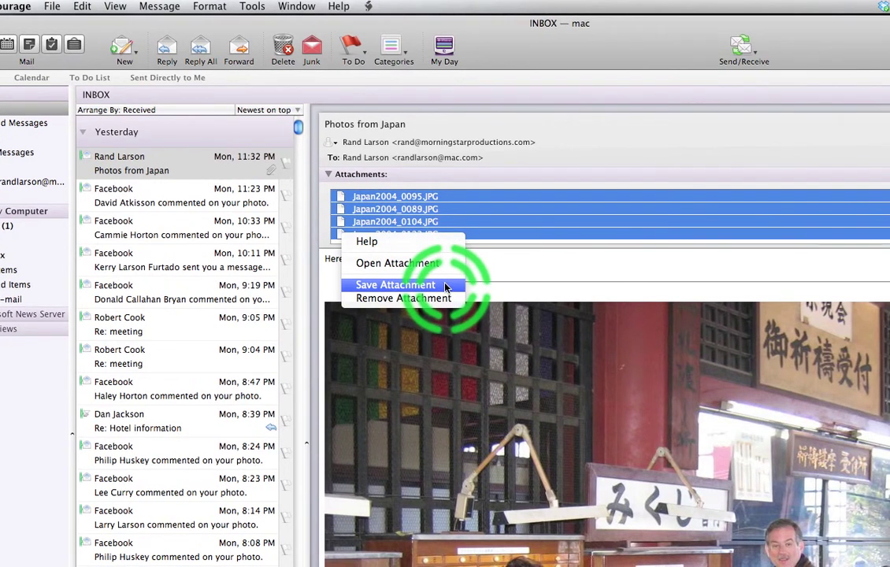
{"action": "left_click", "coordinate": [444, 287]}
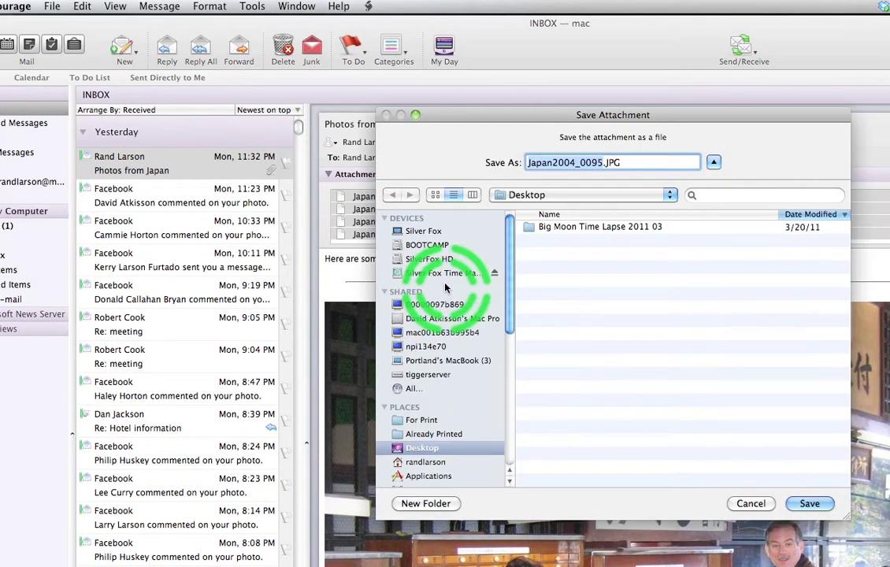
Step: Expand the Save Attachment dialog and pick the Desktop as the save location
{"action": "left_click", "coordinate": [713, 161]}
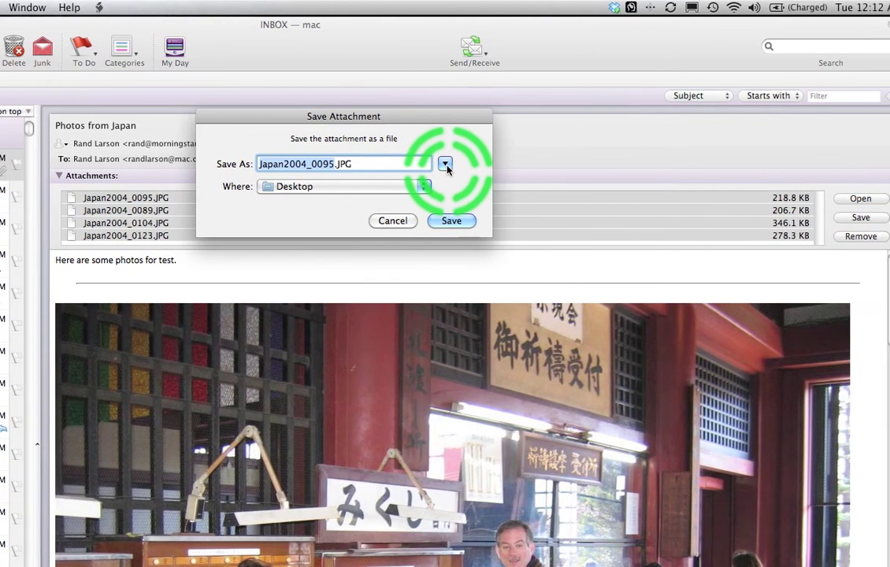
{"action": "left_click", "coordinate": [445, 165]}
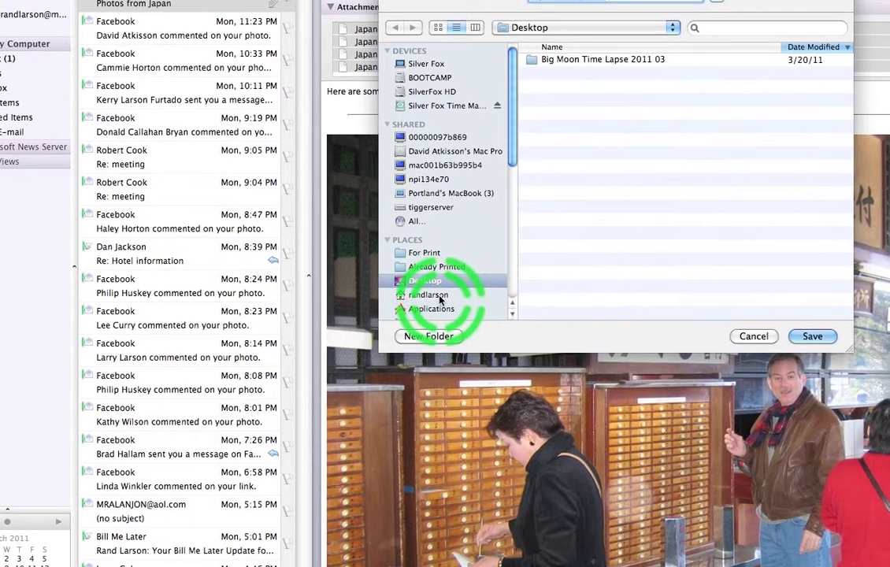
{"action": "left_click", "coordinate": [437, 295]}
{"action": "left_click", "coordinate": [433, 309]}
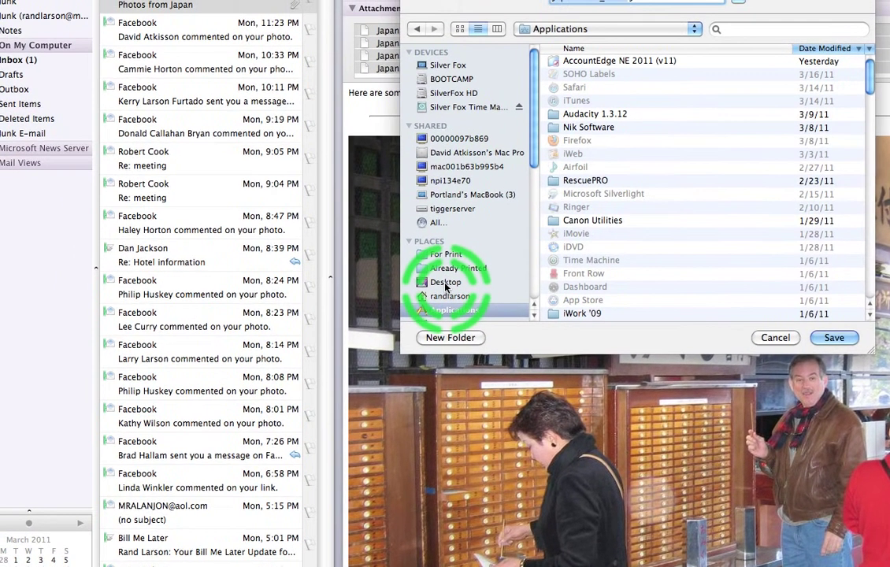
{"action": "left_click", "coordinate": [445, 283]}
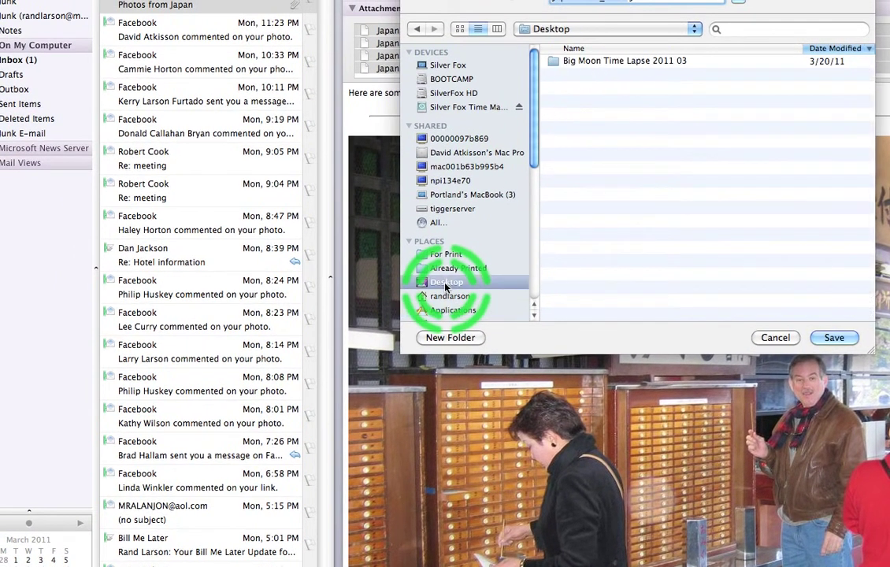
{"action": "left_click", "coordinate": [449, 296]}
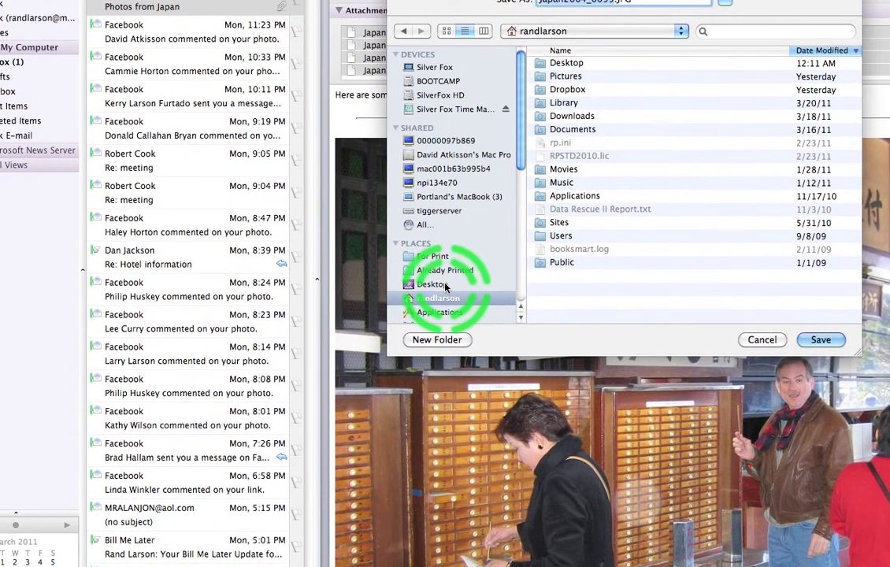
{"action": "left_click", "coordinate": [434, 315]}
Step: Create a 'Photos from Japan' folder on the Desktop and keep it as the destination
{"action": "left_click", "coordinate": [443, 339]}
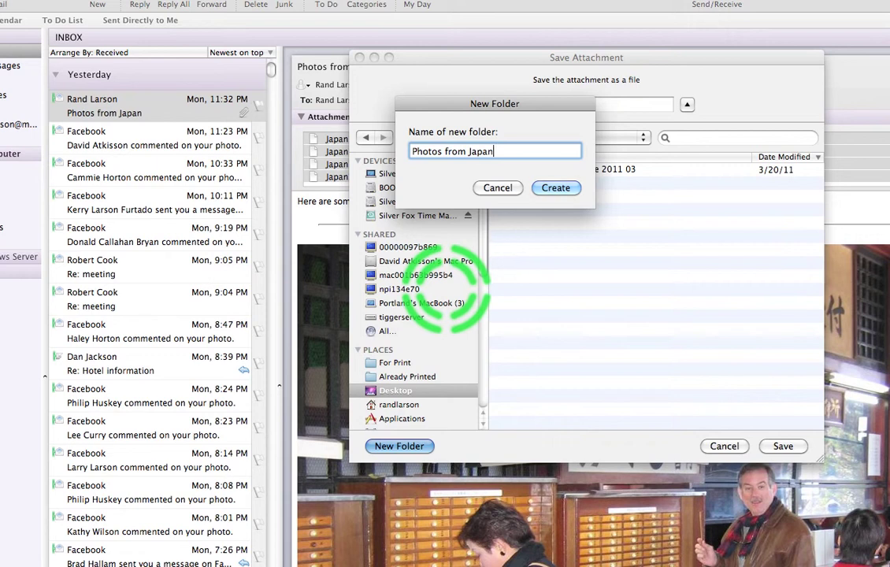
{"action": "key", "text": "Return"}
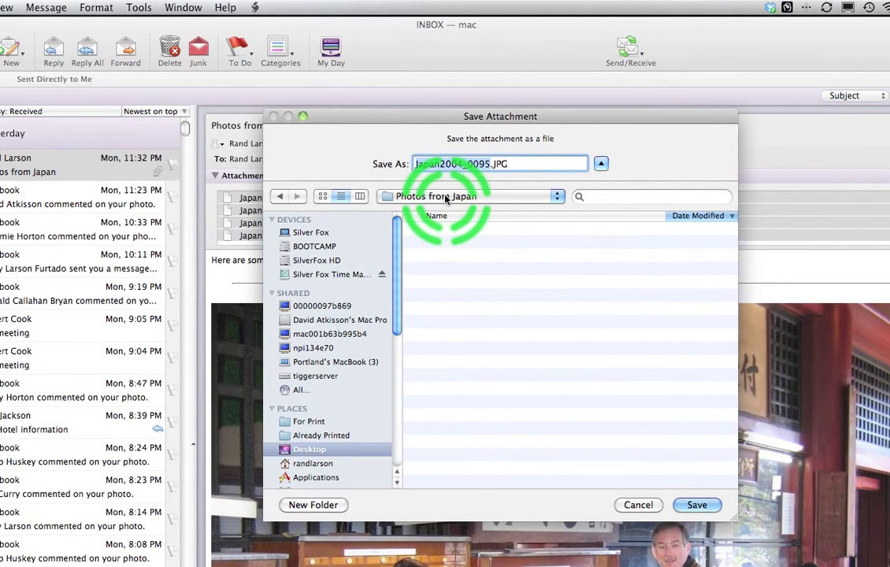
{"action": "left_click", "coordinate": [445, 199]}
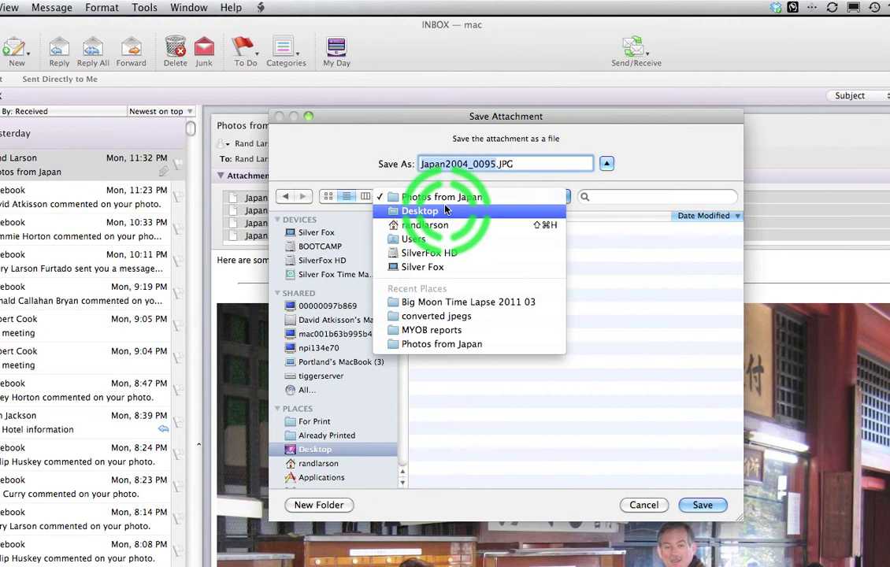
{"action": "left_click", "coordinate": [445, 198]}
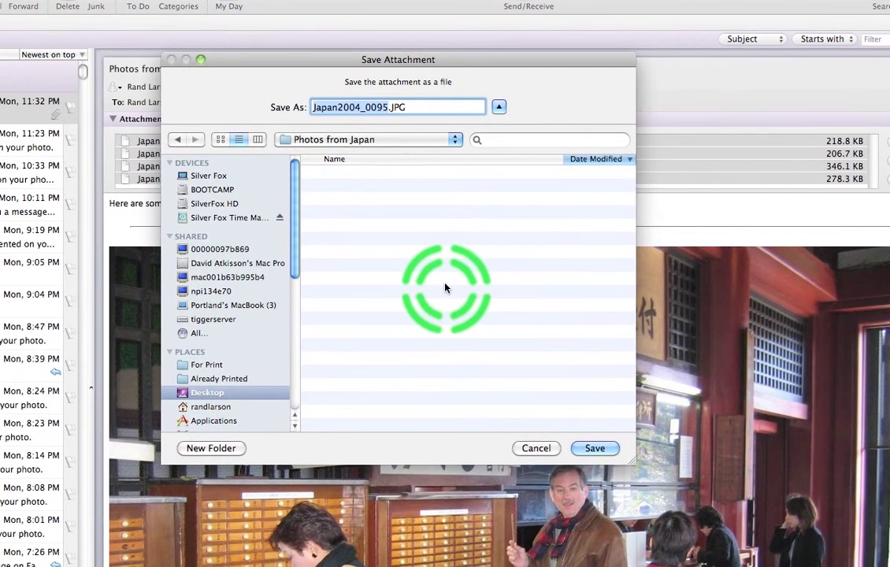
Step: Save Japan2004_0095, 0089, 0104 and 0123 into Photos from Japan, then hide Entourage
{"action": "key", "text": "Return"}
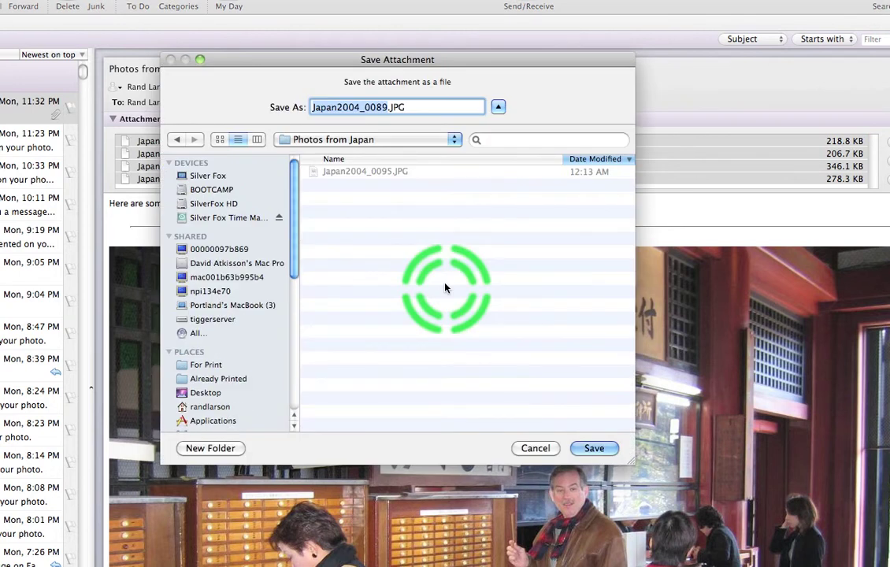
{"action": "key", "text": "Return"}
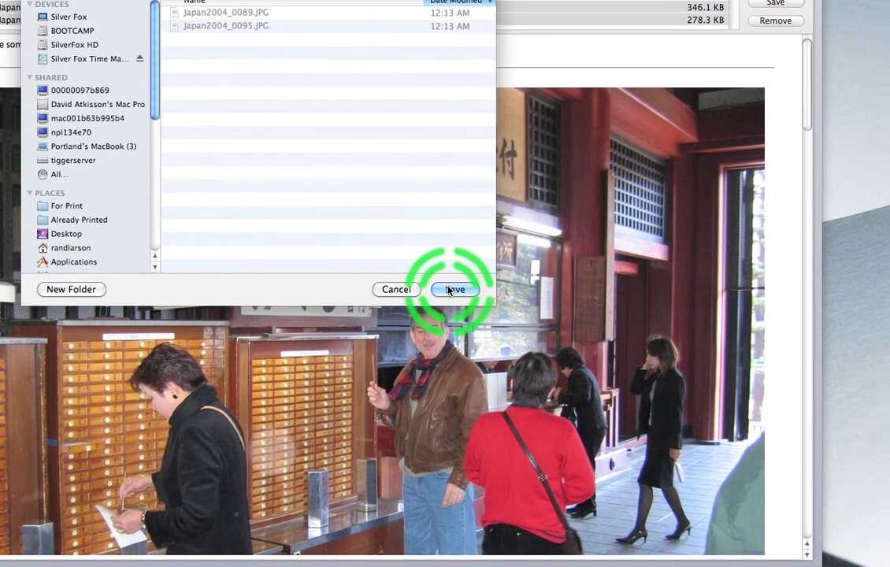
{"action": "left_click", "coordinate": [522, 374]}
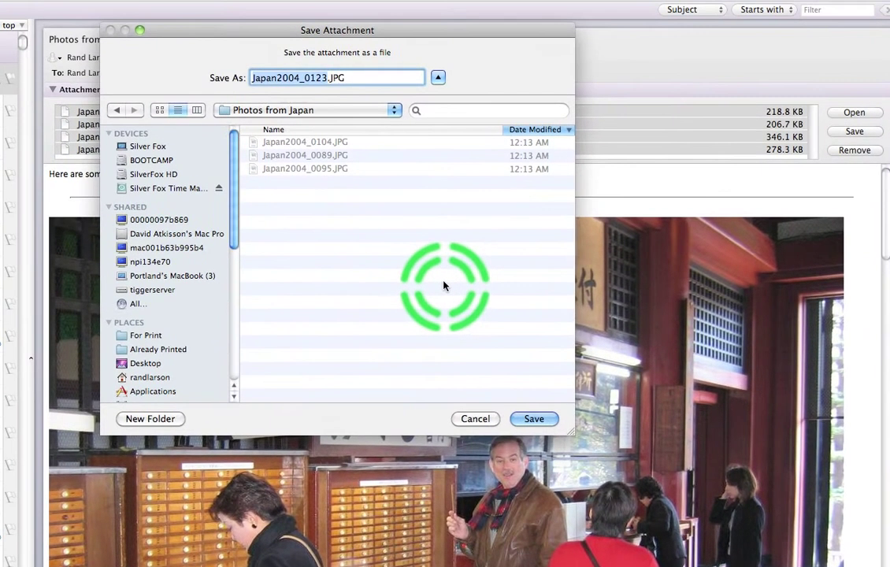
{"action": "key", "text": "Return"}
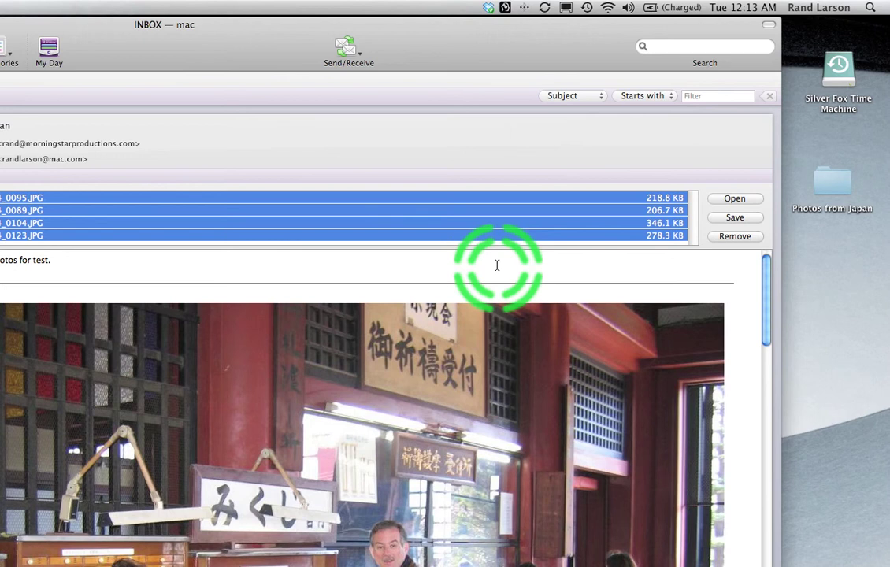
{"action": "key", "text": "super+h"}
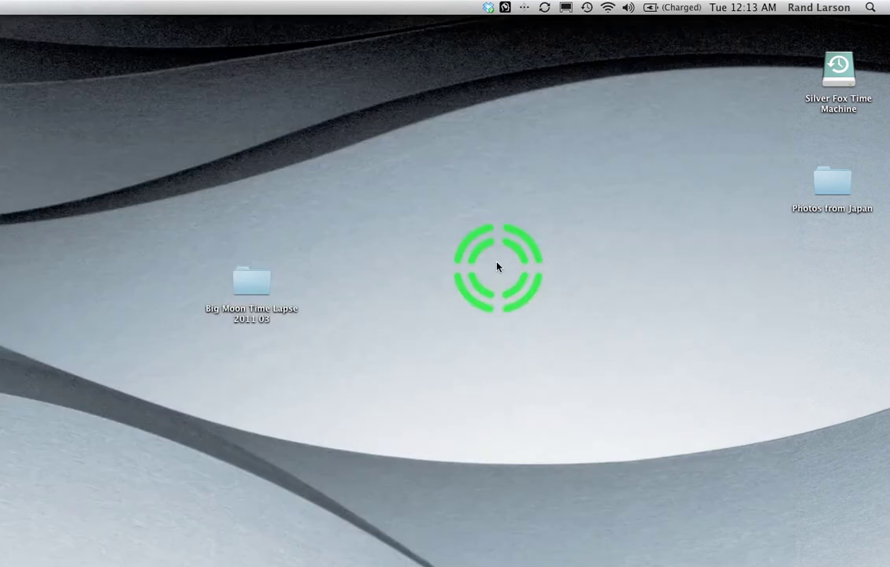
Step: Open the Photos from Japan folder and preview its four JPGs in Cover Flow, then close it
{"action": "double_click", "coordinate": [836, 189]}
{"action": "left_click", "coordinate": [177, 192]}
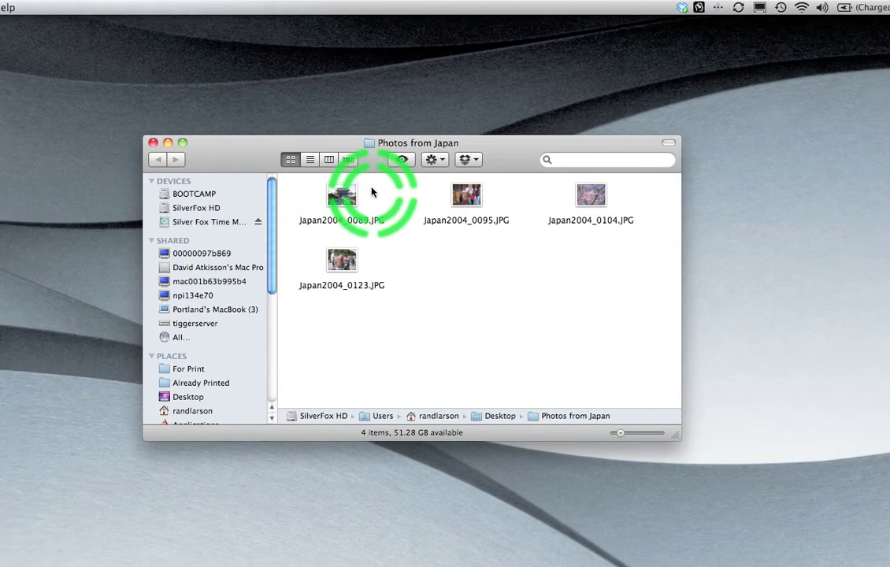
{"action": "left_click", "coordinate": [348, 160]}
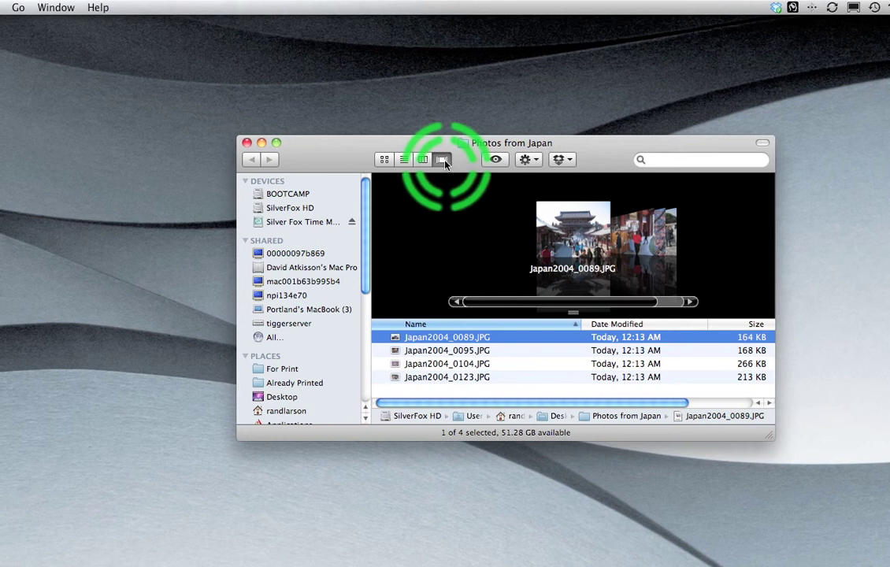
{"action": "key", "text": "space"}
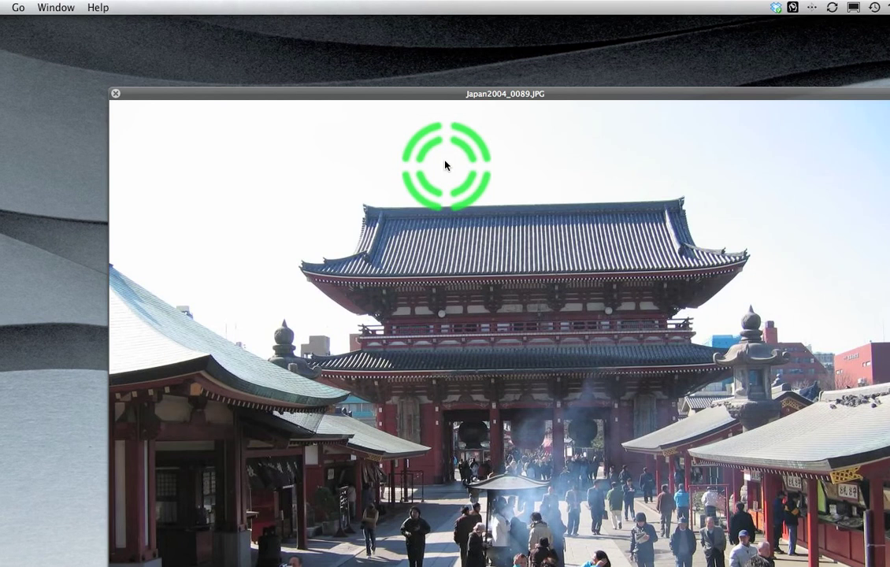
{"action": "key", "text": "Right"}
{"action": "key", "text": "Right"}
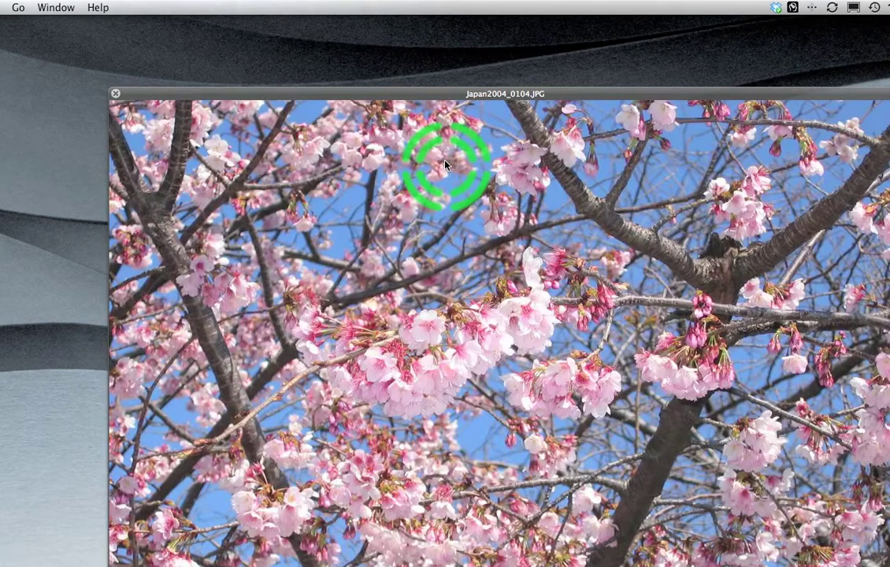
{"action": "key", "text": "Right"}
{"action": "key", "text": "space"}
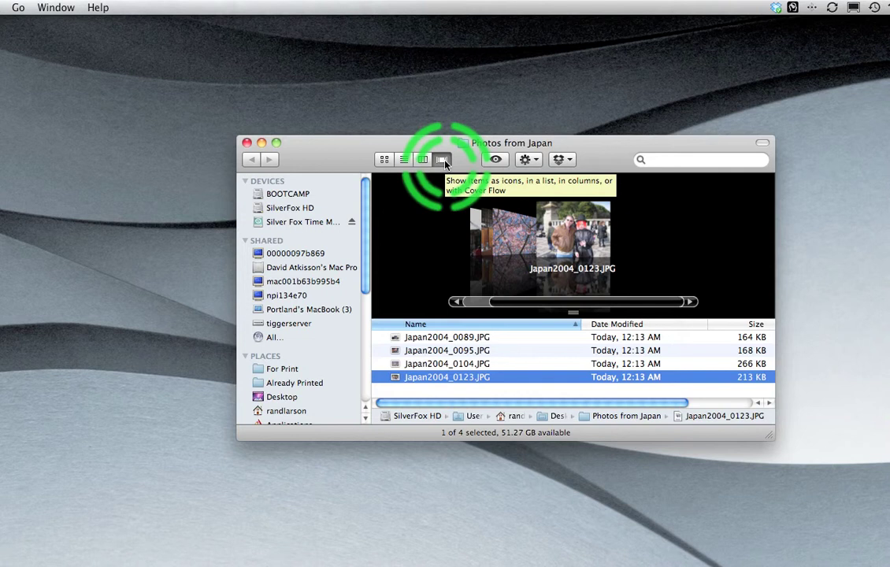
{"action": "key", "text": "super+w"}
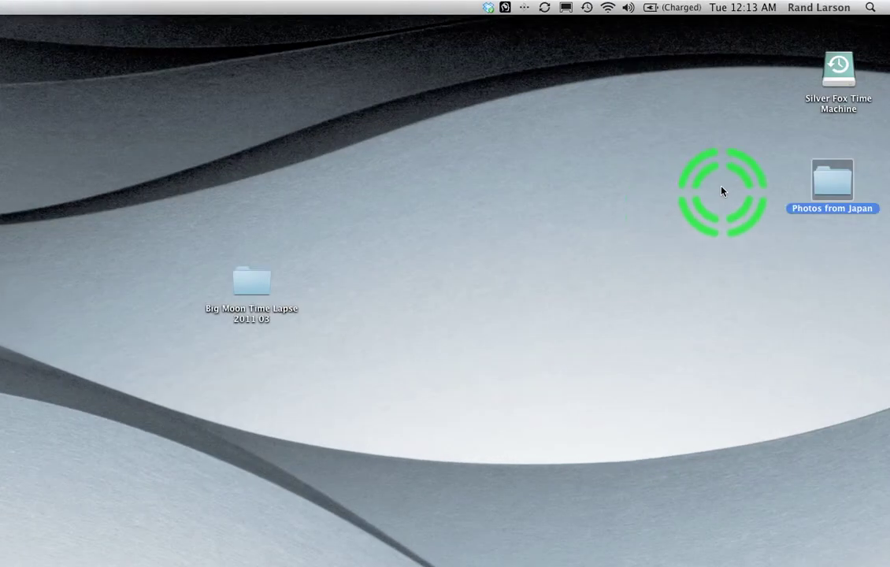
Step: Move the Photos from Japan desktop folder to the Trash and switch back to Entourage
{"action": "left_click", "coordinate": [826, 181]}
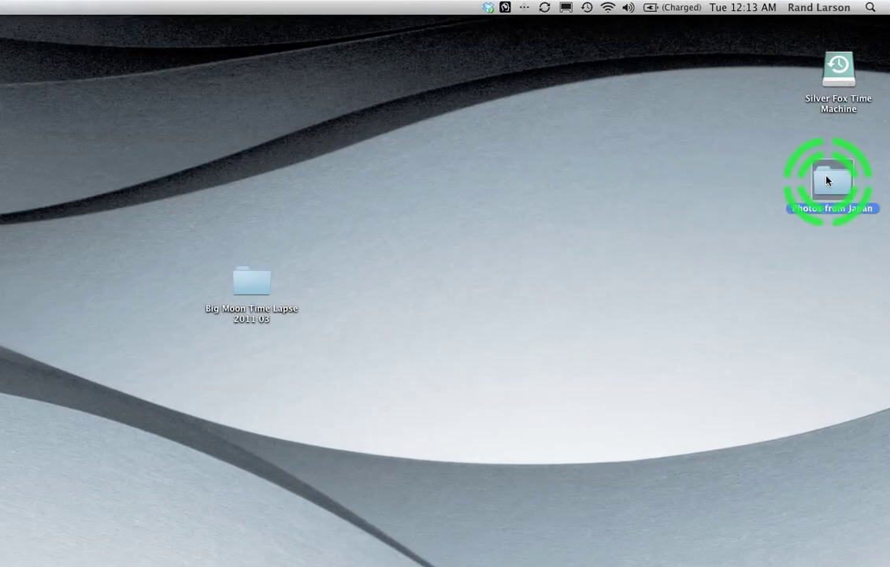
{"action": "key", "text": "super+BackSpace"}
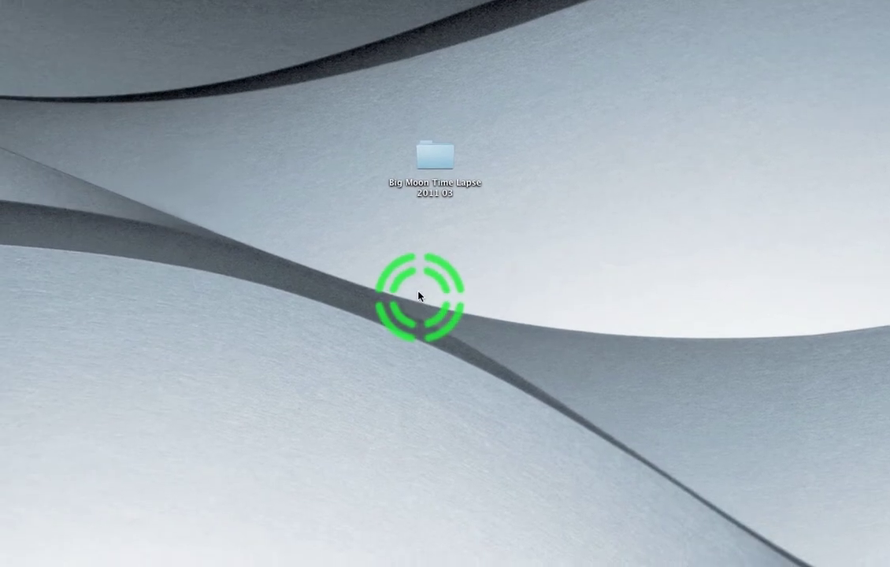
{"action": "key", "text": "super+Tab"}
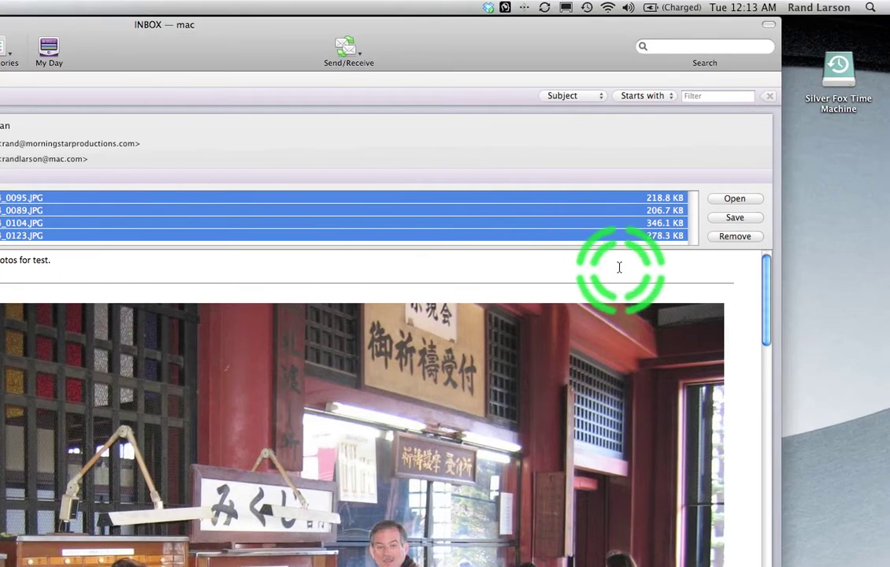
{"action": "left_click", "coordinate": [829, 129]}
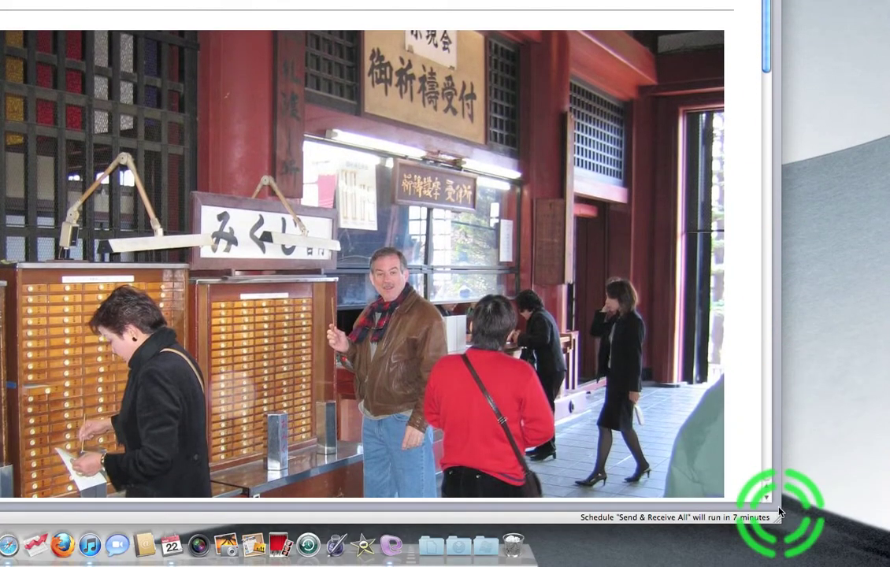
{"action": "left_click_drag", "start_coordinate": [777, 524], "coordinate": [883, 523]}
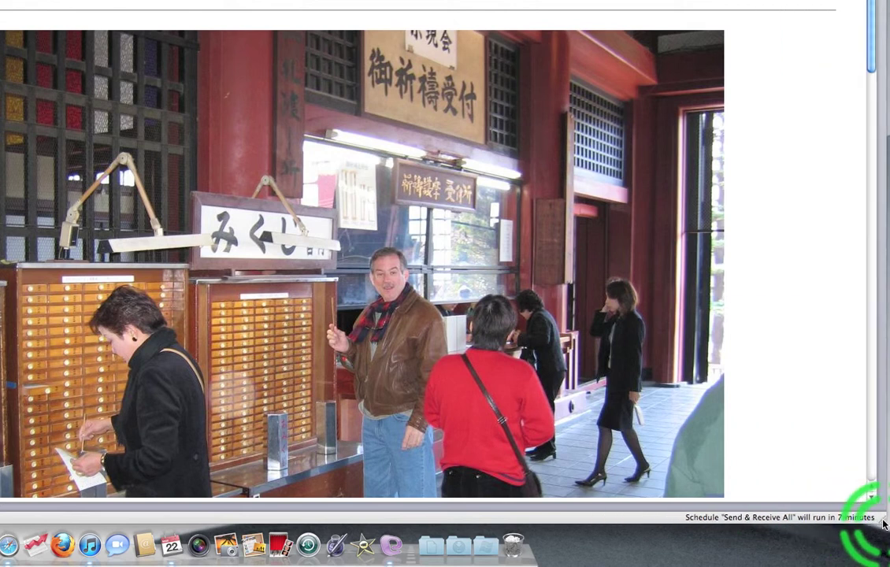
{"action": "scroll", "coordinate": [866, 283], "scroll_direction": "up", "scroll_amount": 5}
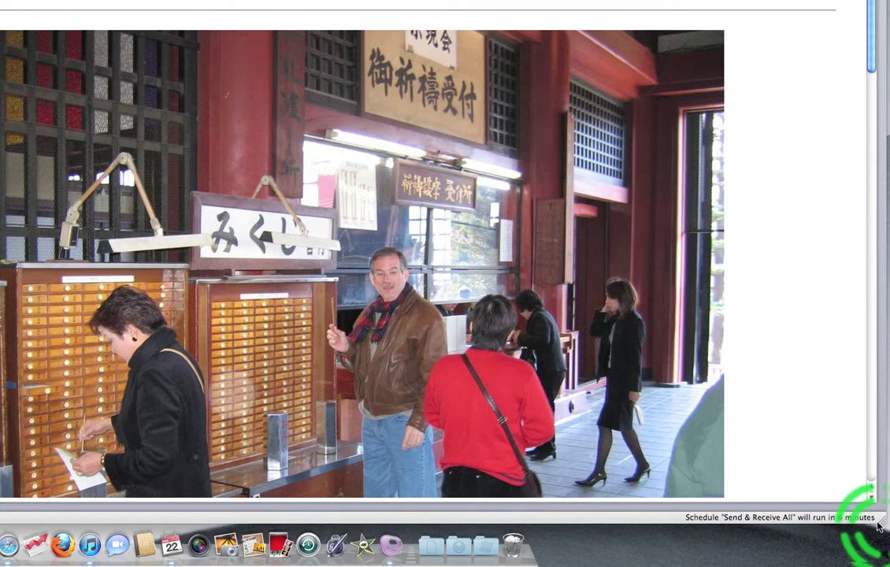
{"action": "left_click_drag", "start_coordinate": [878, 526], "coordinate": [771, 522]}
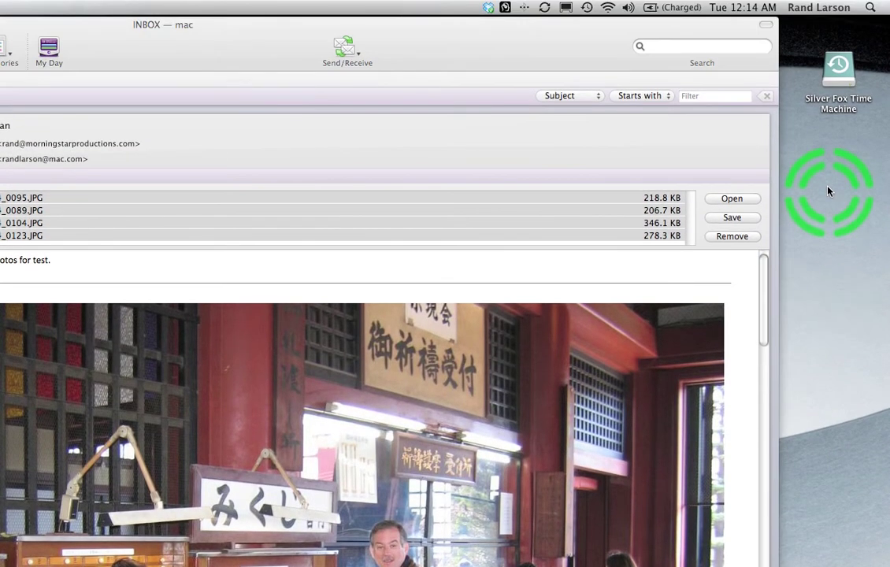
Step: Create and name a Photos From Japan desktop folder, then move it to the Trash
{"action": "right_click", "coordinate": [827, 190]}
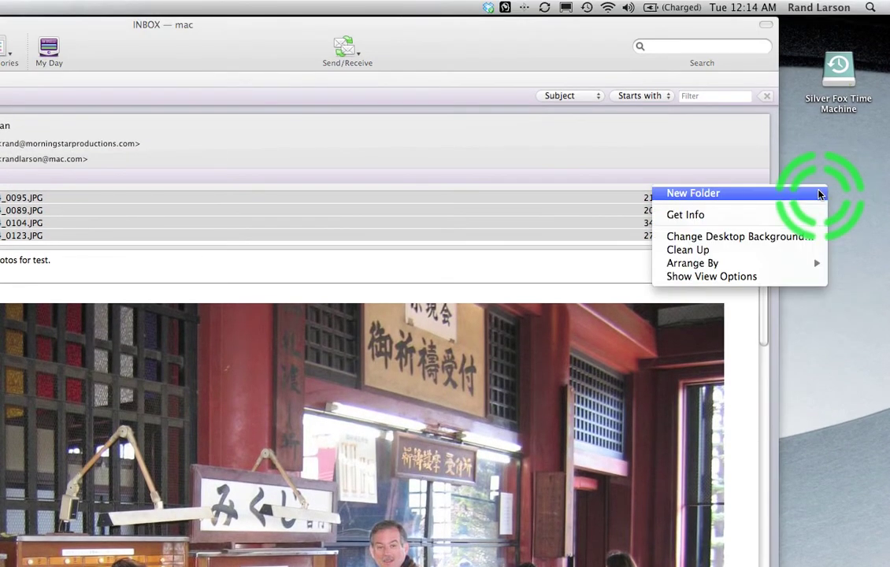
{"action": "left_click", "coordinate": [819, 194]}
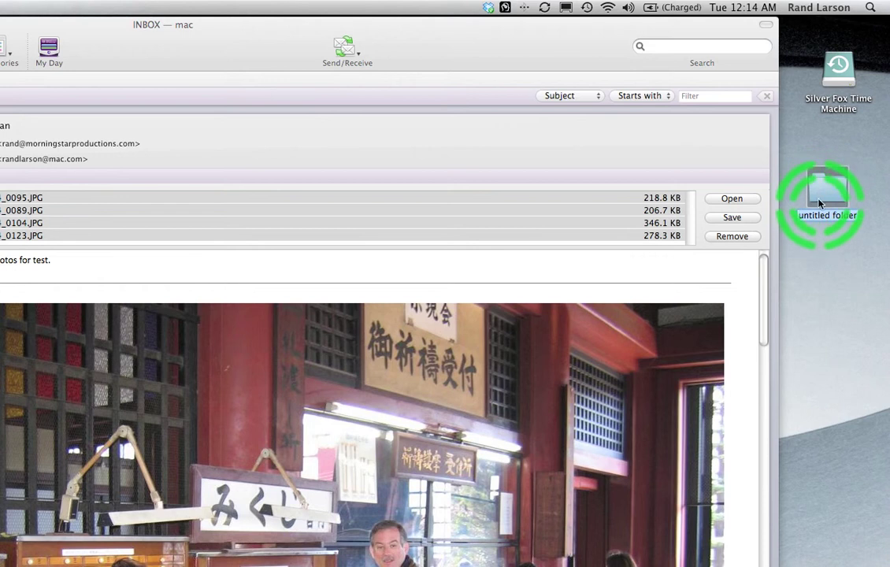
{"action": "left_click", "coordinate": [826, 214]}
{"action": "left_click", "coordinate": [822, 211]}
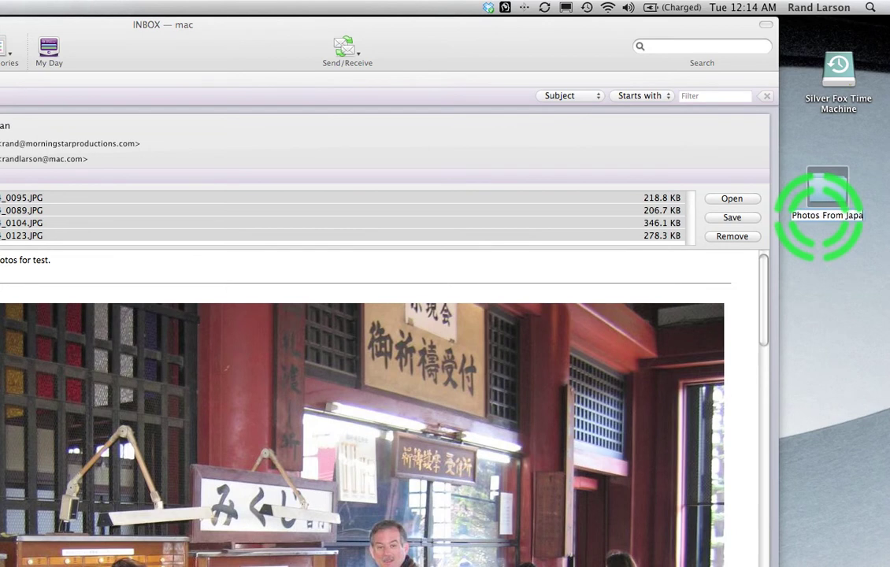
{"action": "left_click", "coordinate": [827, 197]}
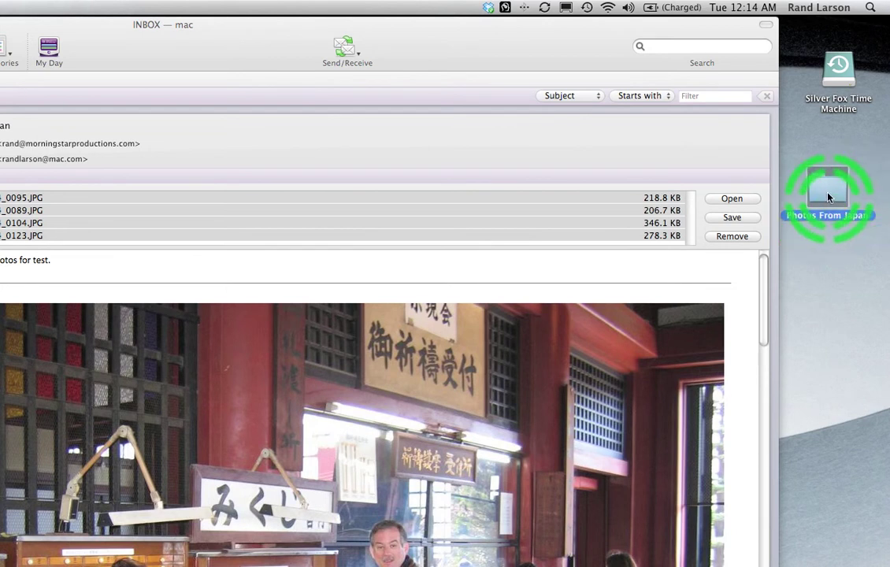
{"action": "key", "text": "super+BackSpace"}
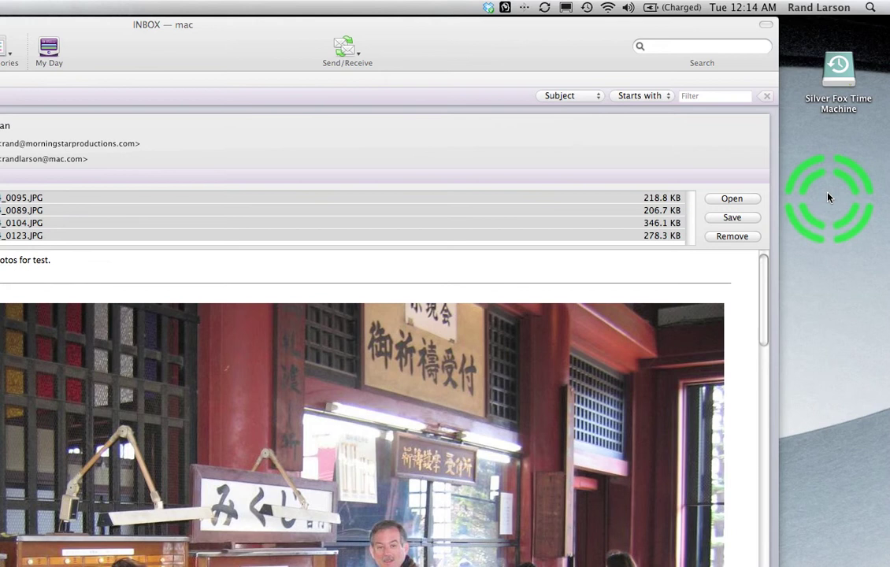
Step: Make another new desktop folder and name it Photos From Japan
{"action": "right_click", "coordinate": [827, 197]}
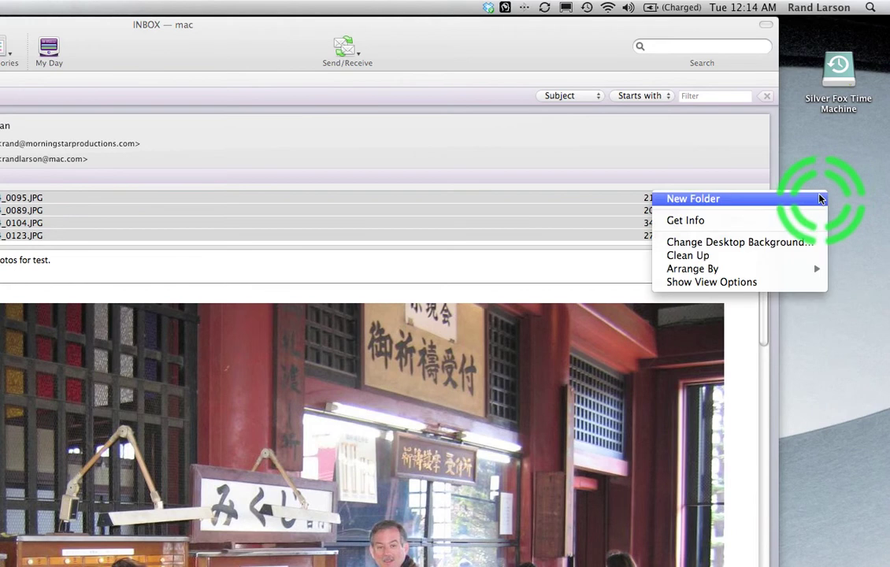
{"action": "left_click", "coordinate": [820, 199]}
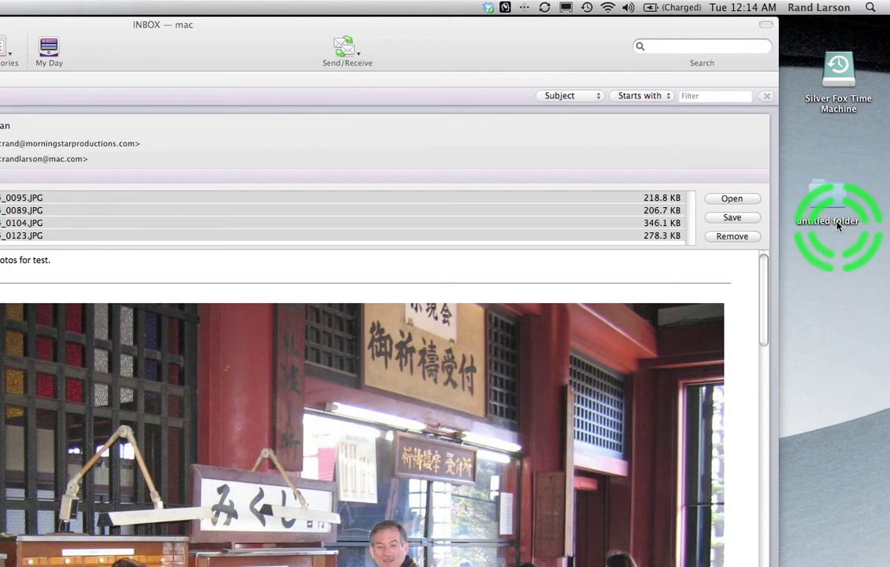
{"action": "left_click", "coordinate": [837, 225]}
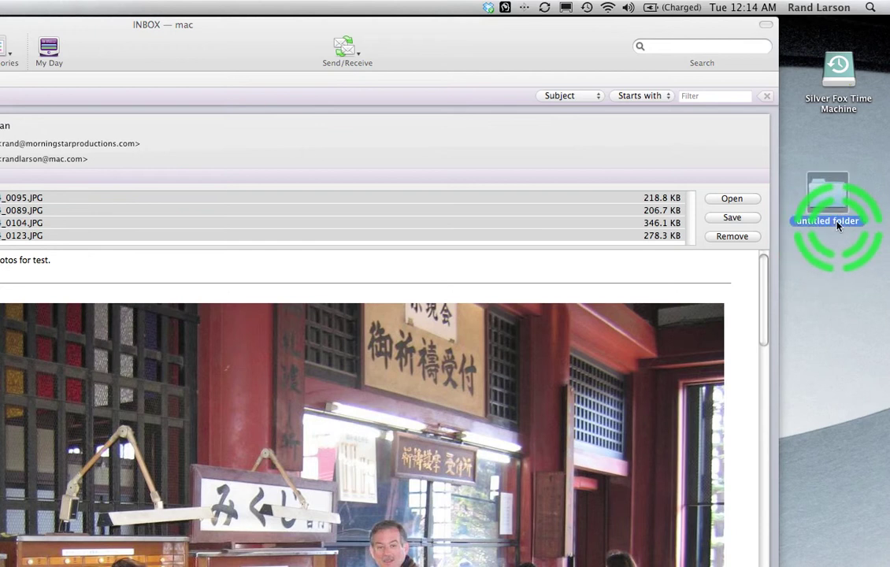
{"action": "left_click", "coordinate": [837, 223]}
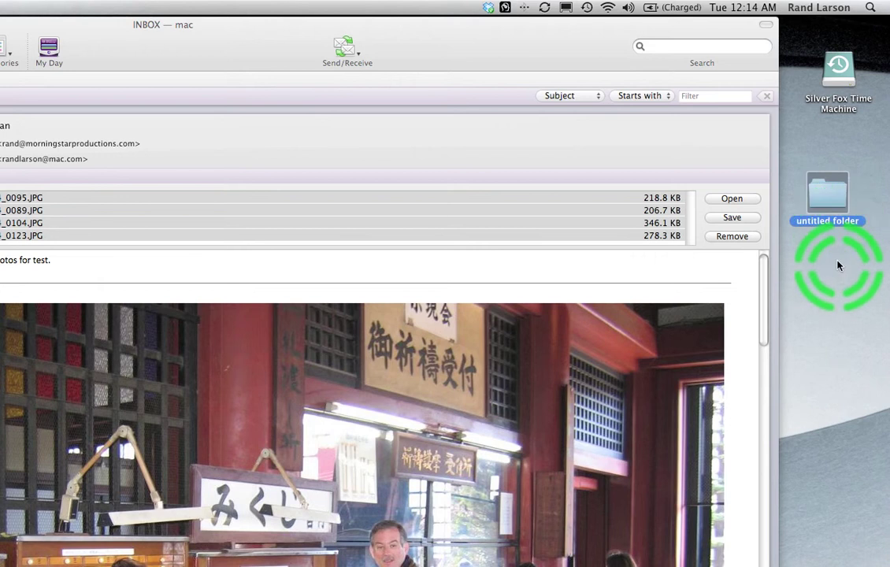
{"action": "left_click", "coordinate": [827, 199]}
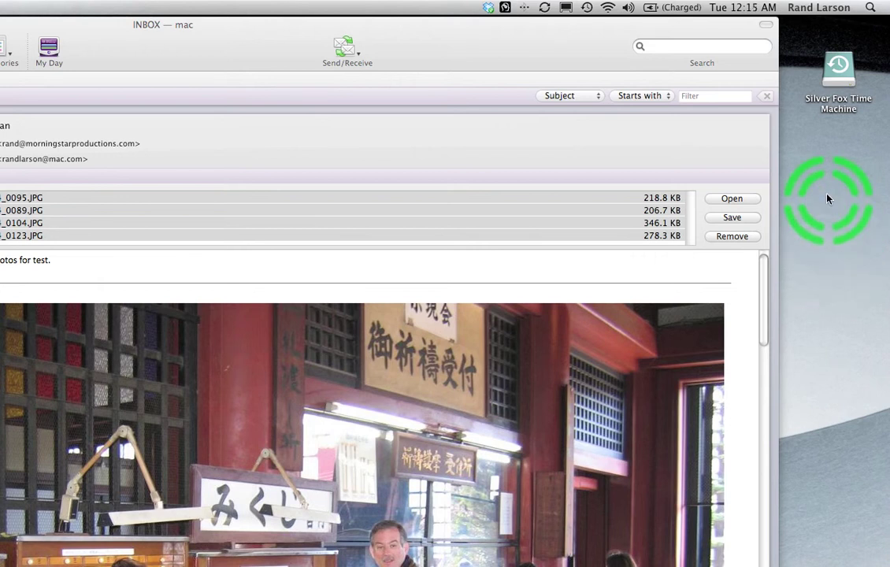
{"action": "right_click", "coordinate": [828, 199]}
{"action": "left_click", "coordinate": [771, 203]}
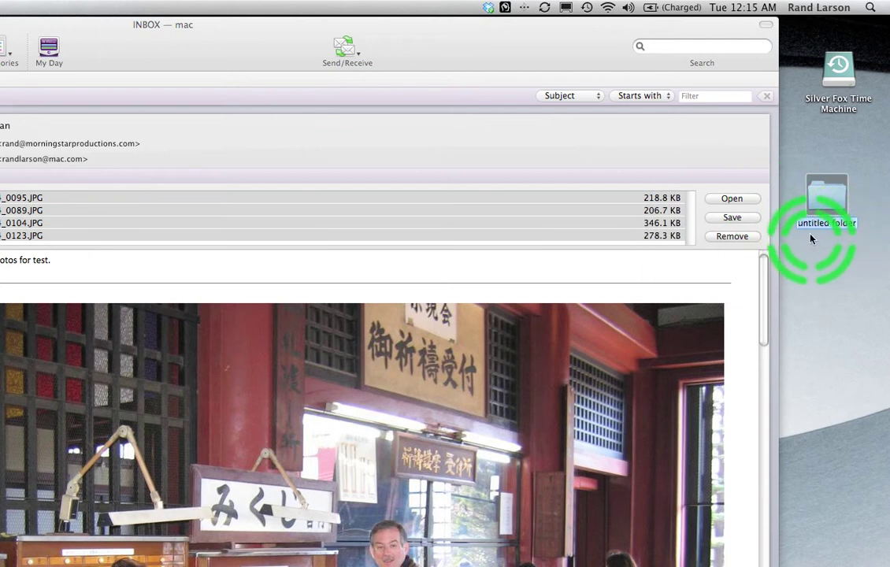
{"action": "type", "text": "Photos From japan"}
Step: Finish naming the Photos From japan folder and bring the Entourage message forward
{"action": "left_click", "coordinate": [830, 256]}
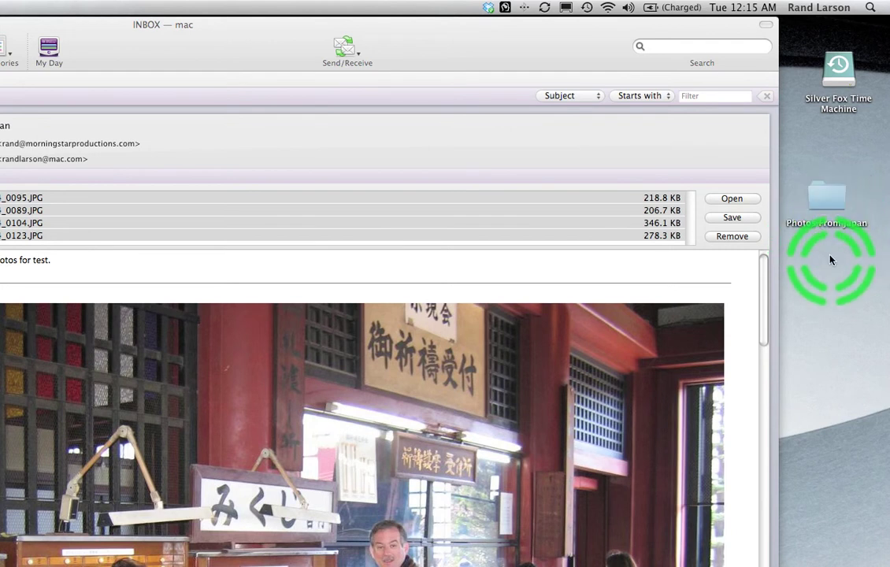
{"action": "left_click", "coordinate": [675, 262]}
{"action": "left_click", "coordinate": [654, 238]}
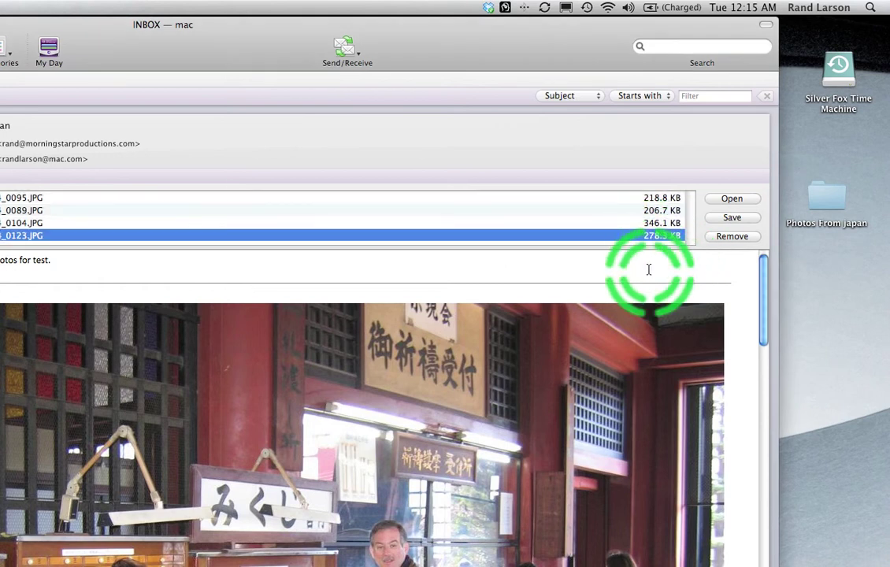
{"action": "left_click", "coordinate": [647, 268]}
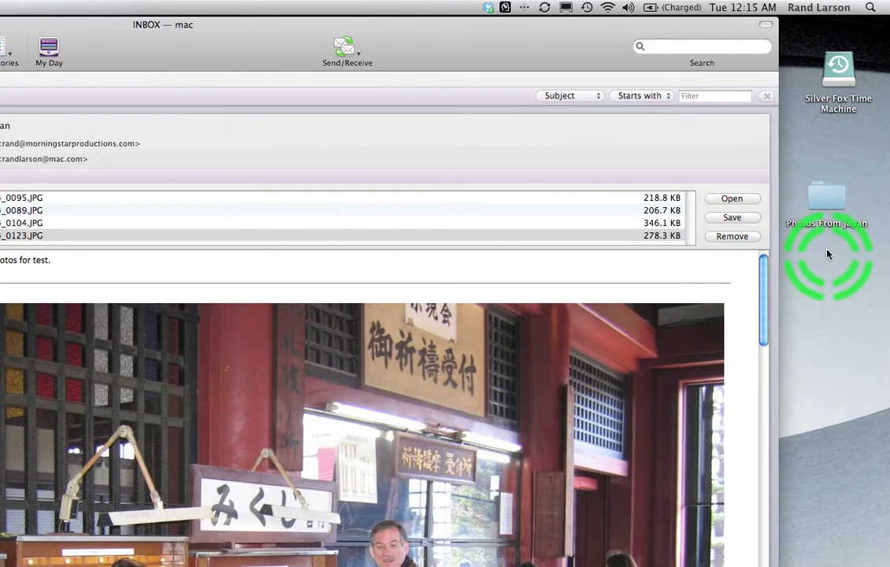
Step: Open the Photos From japan folder in icon view beside the mail, then bring the message to the front
{"action": "left_click_drag", "start_coordinate": [826, 253], "coordinate": [827, 204]}
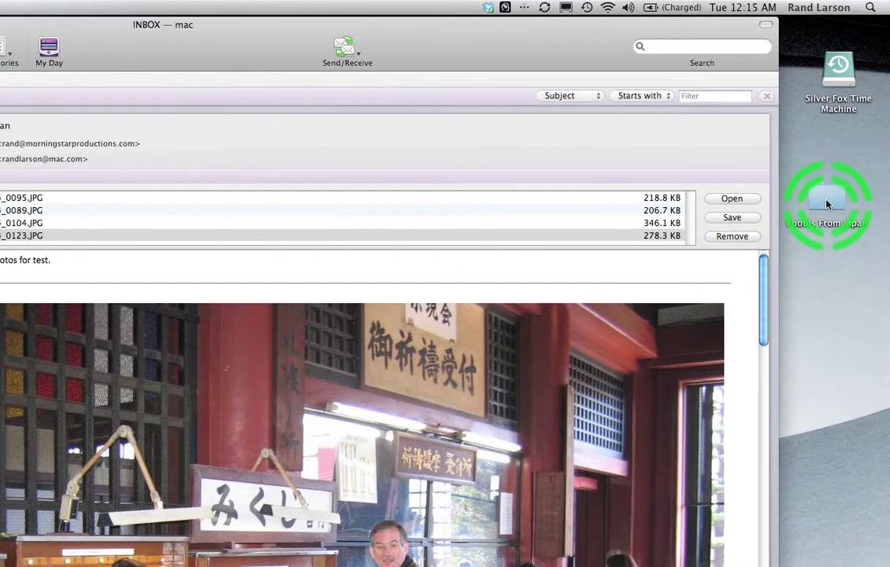
{"action": "double_click", "coordinate": [827, 204]}
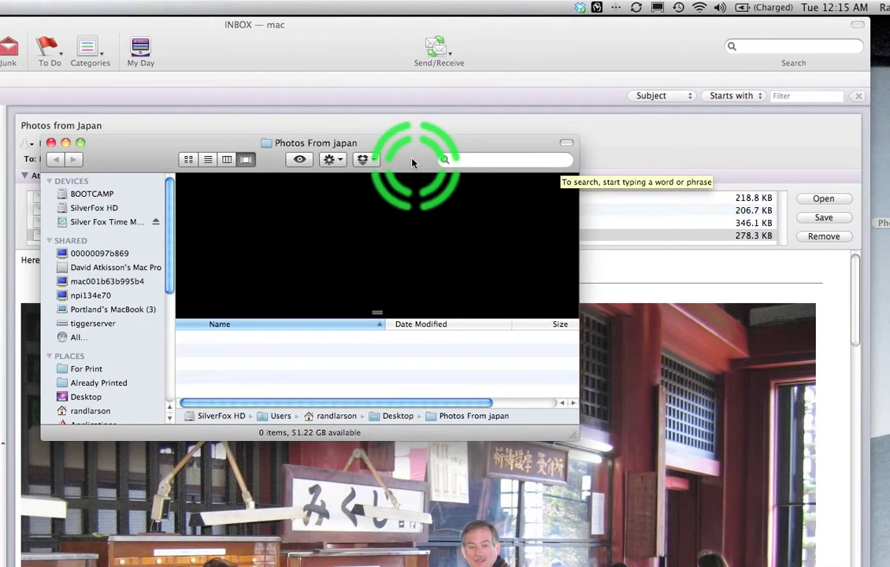
{"action": "left_click_drag", "start_coordinate": [411, 162], "coordinate": [874, 182]}
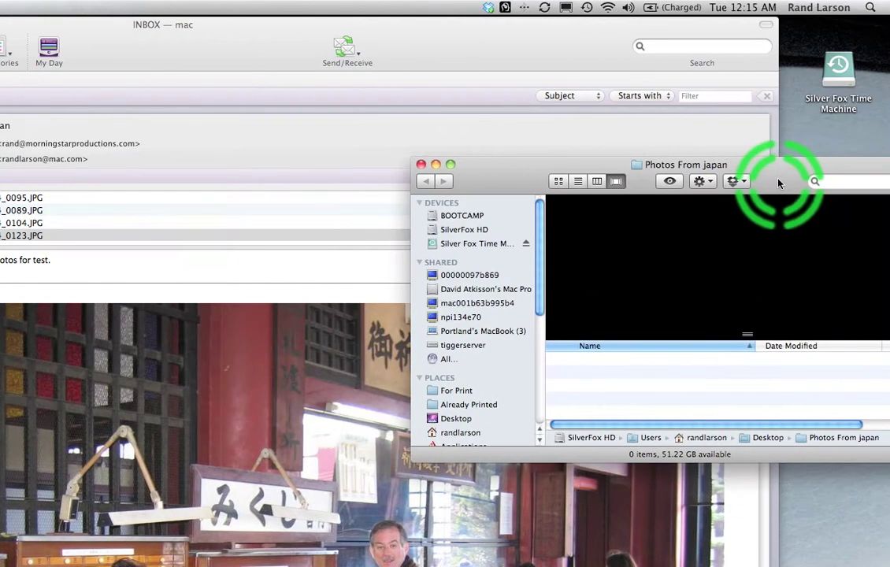
{"action": "left_click", "coordinate": [558, 182]}
{"action": "left_click_drag", "start_coordinate": [538, 173], "coordinate": [536, 189]}
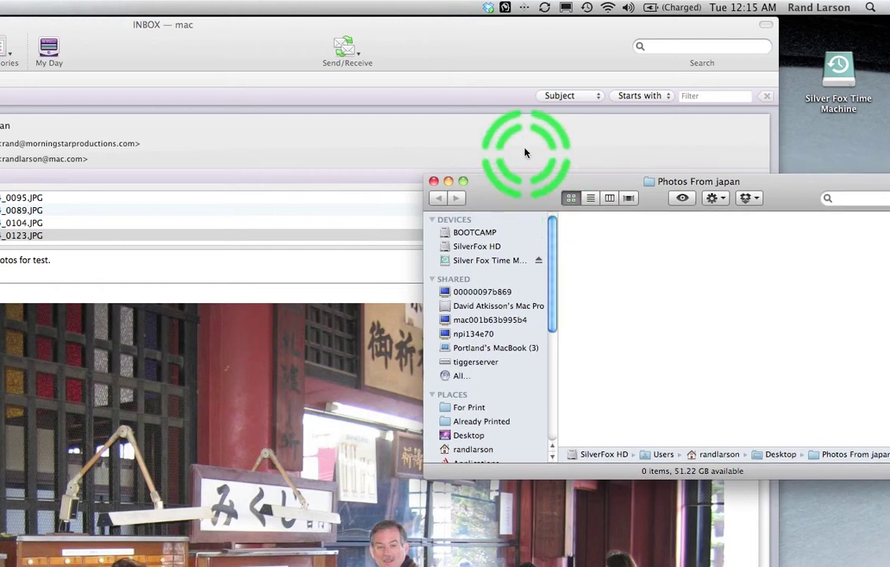
{"action": "left_click", "coordinate": [492, 54]}
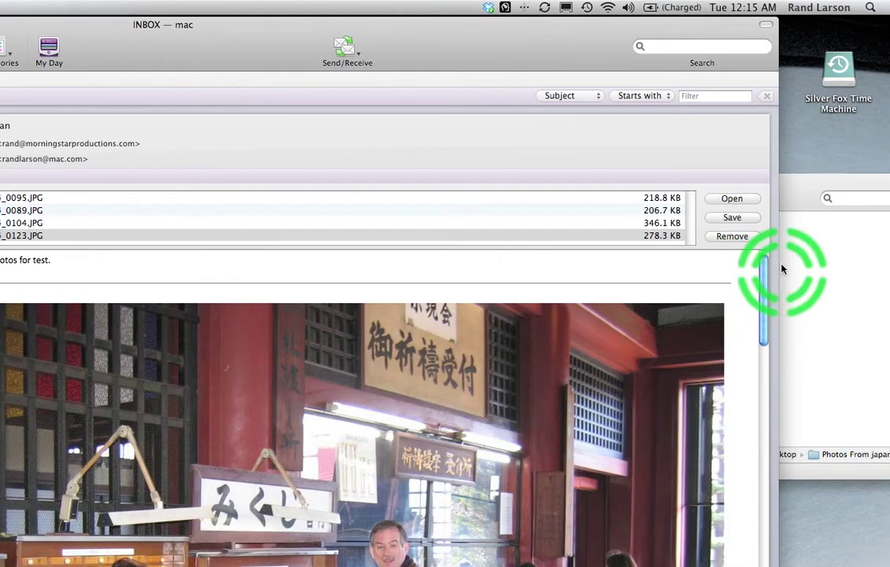
{"action": "left_click_drag", "start_coordinate": [817, 192], "coordinate": [876, 194]}
{"action": "left_click", "coordinate": [574, 29]}
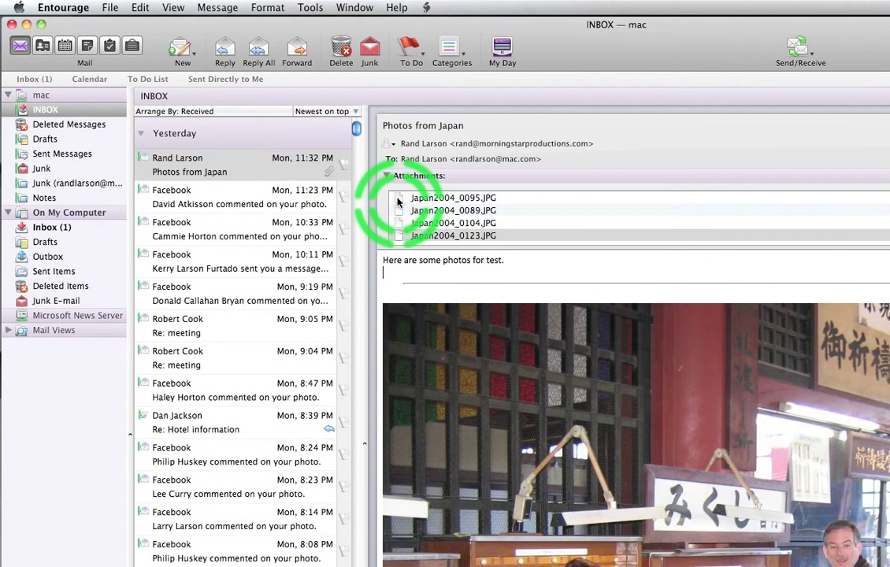
Step: Drag all four Japan2004 attachments into the Photos From japan folder and confirm it holds 4 items
{"action": "left_click", "coordinate": [398, 202]}
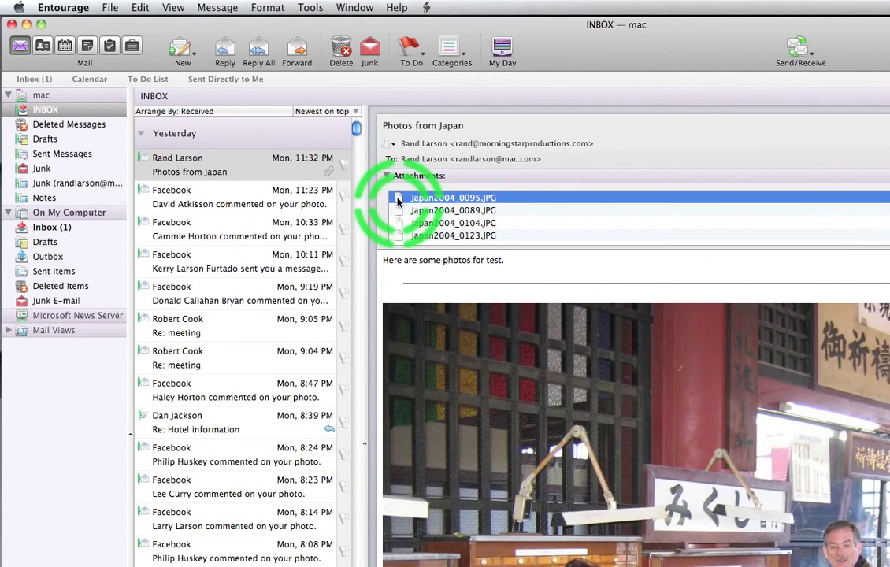
{"action": "left_click", "coordinate": [400, 237], "text": "shift"}
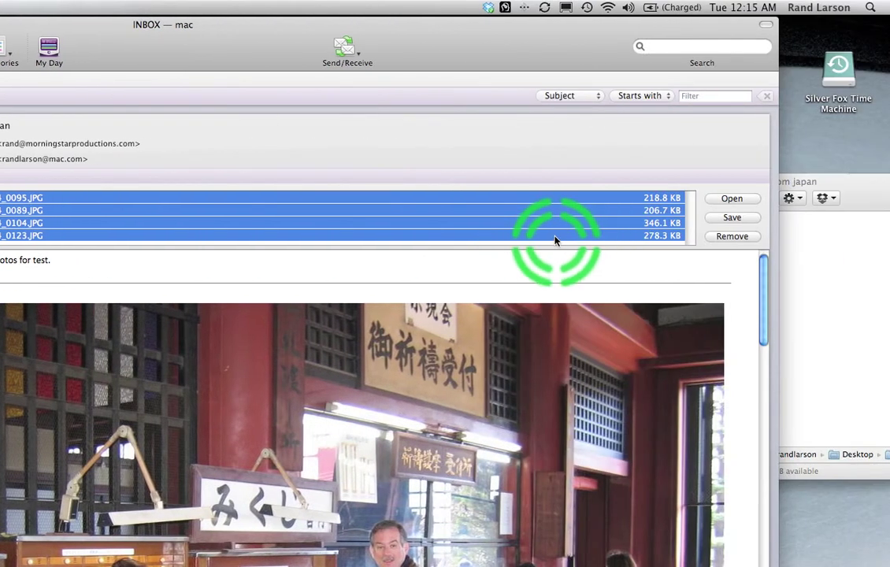
{"action": "left_click_drag", "start_coordinate": [555, 240], "coordinate": [752, 288]}
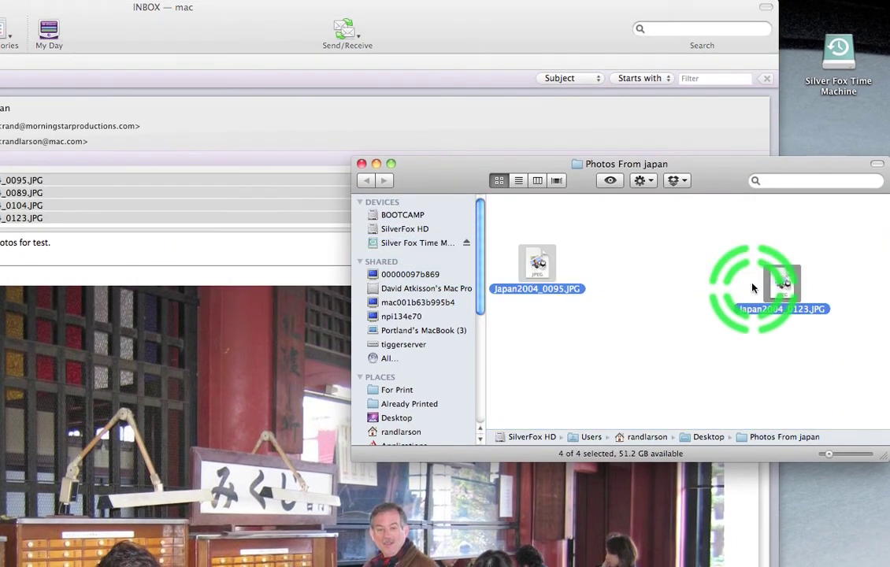
{"action": "left_click", "coordinate": [684, 281]}
{"action": "left_click", "coordinate": [574, 474]}
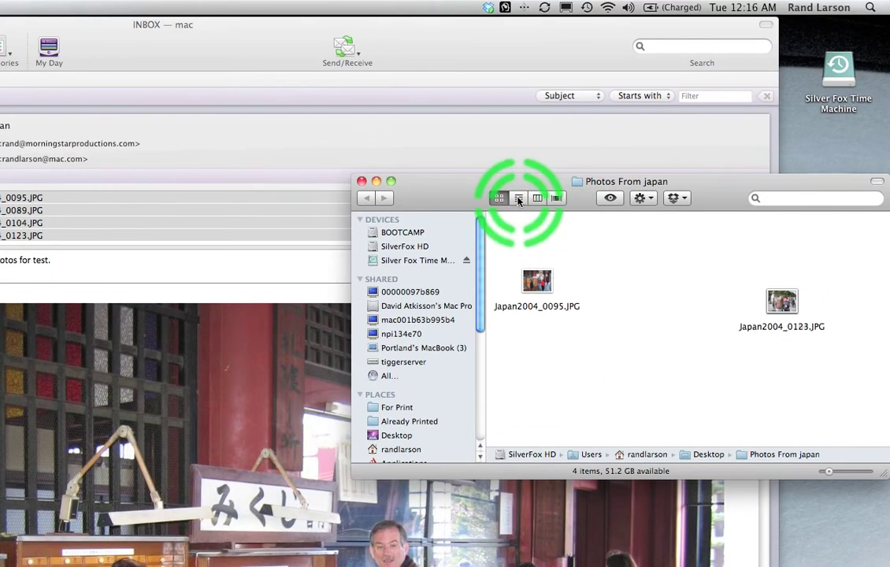
{"action": "left_click", "coordinate": [518, 199]}
{"action": "left_click", "coordinate": [500, 198]}
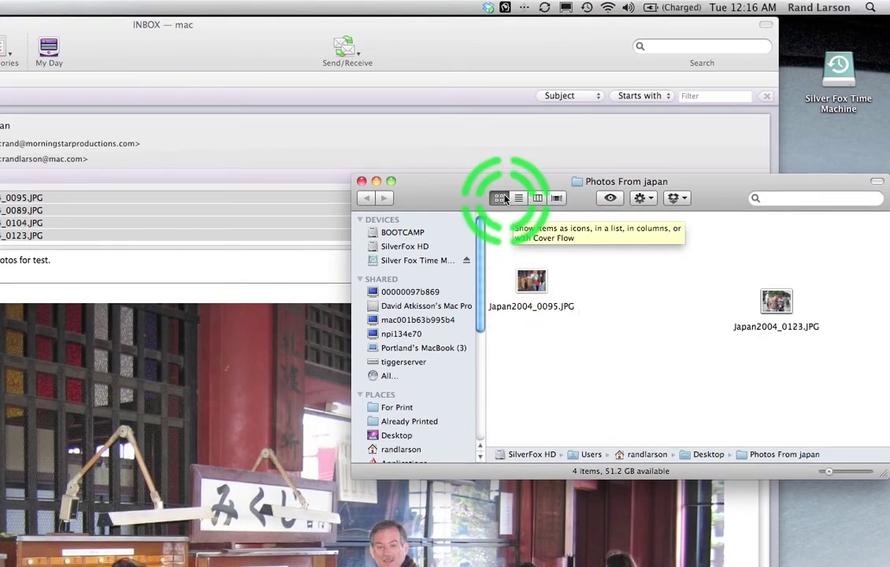
Step: Trash the four photo files in the Photos From japan folder and close its window
{"action": "left_click", "coordinate": [518, 197]}
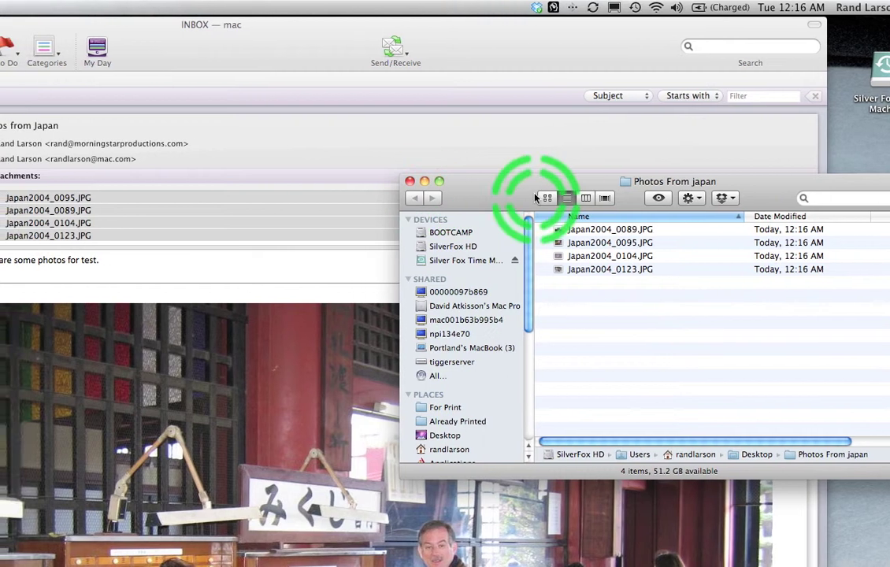
{"action": "key", "text": "super+a"}
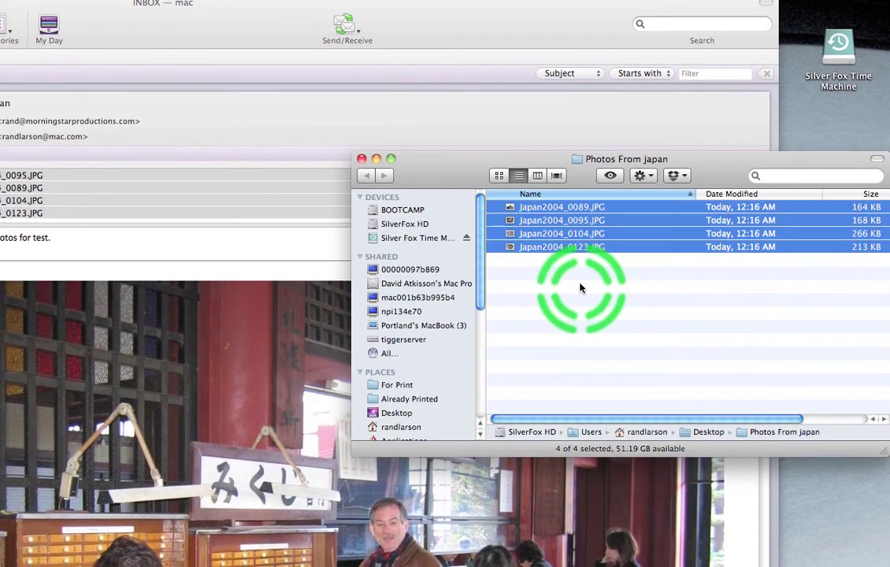
{"action": "key", "text": "super+BackSpace"}
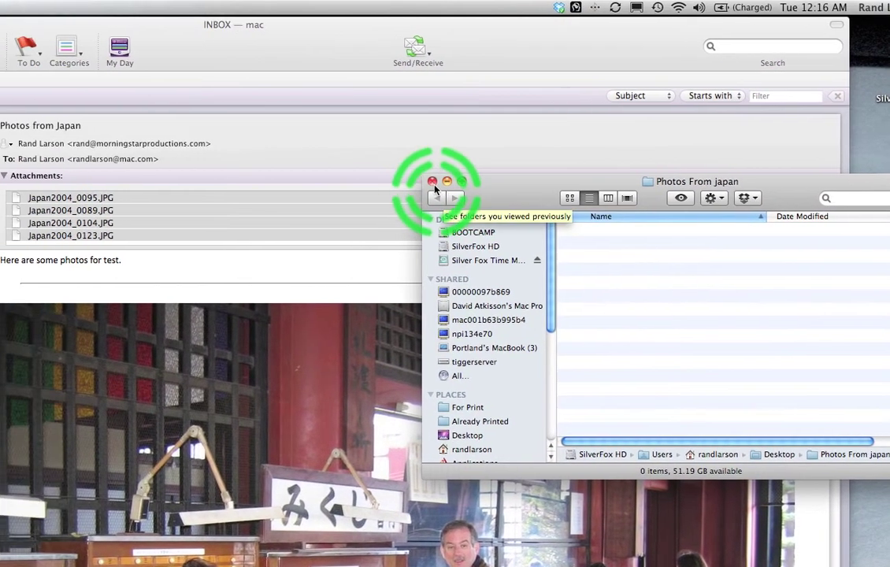
{"action": "left_click", "coordinate": [362, 158]}
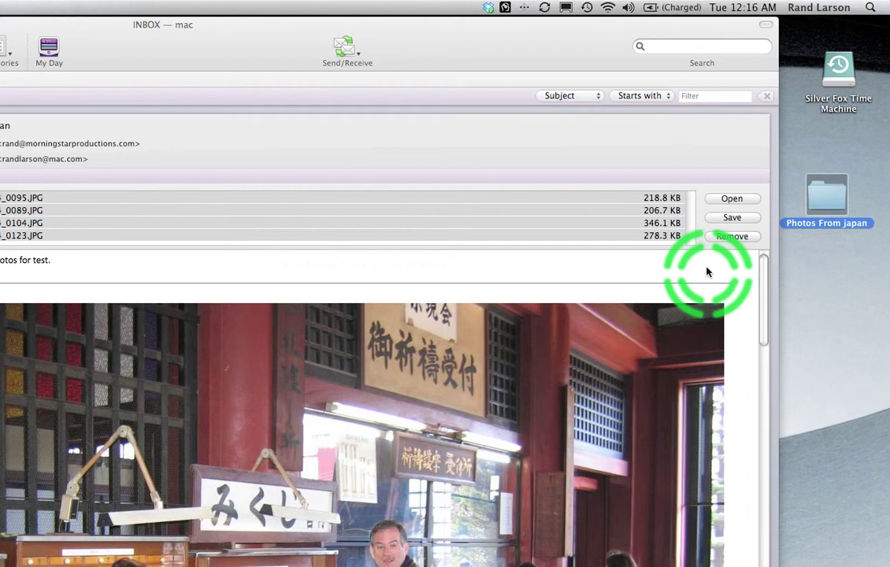
Step: Copy all four attachments from the email into the Photos From japan folder again
{"action": "left_click", "coordinate": [706, 273]}
{"action": "left_click", "coordinate": [635, 246]}
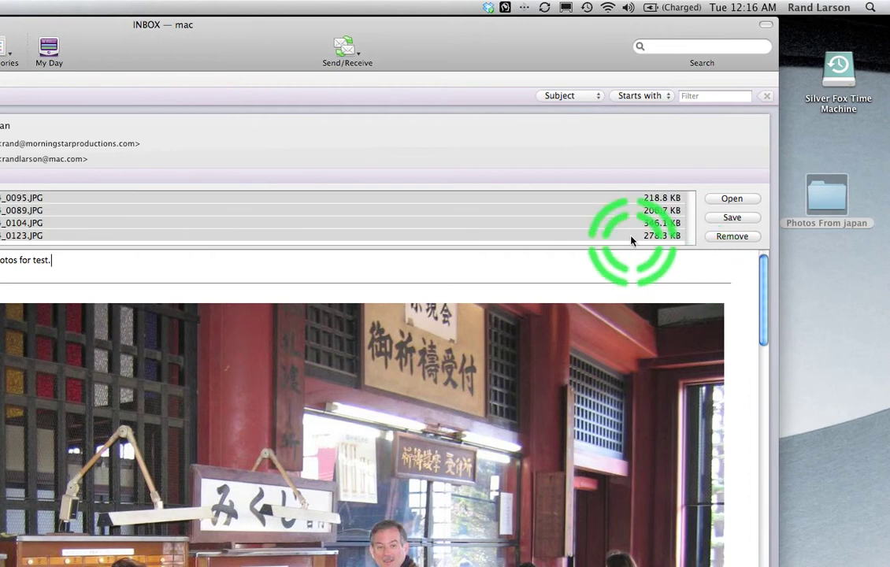
{"action": "left_click", "coordinate": [605, 235]}
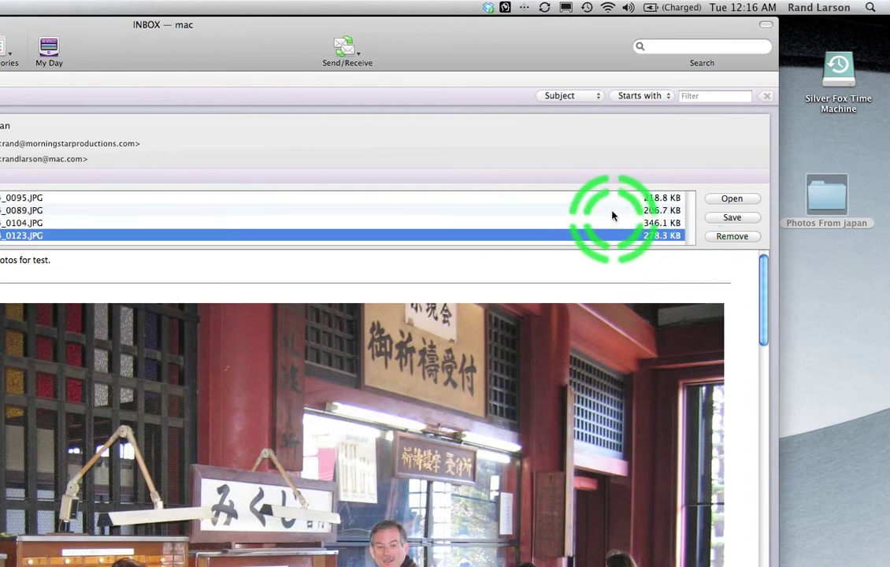
{"action": "left_click", "coordinate": [569, 200], "text": "shift"}
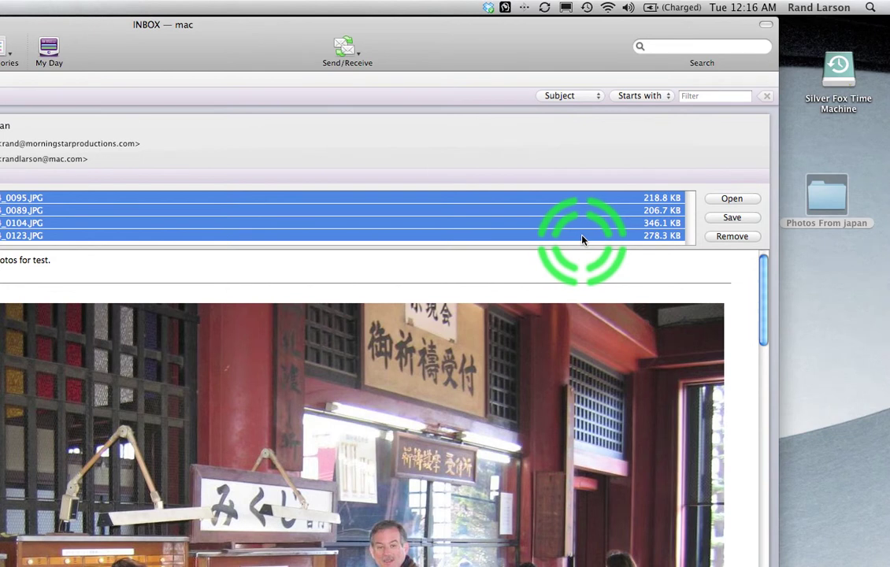
{"action": "left_click_drag", "start_coordinate": [582, 240], "coordinate": [831, 203]}
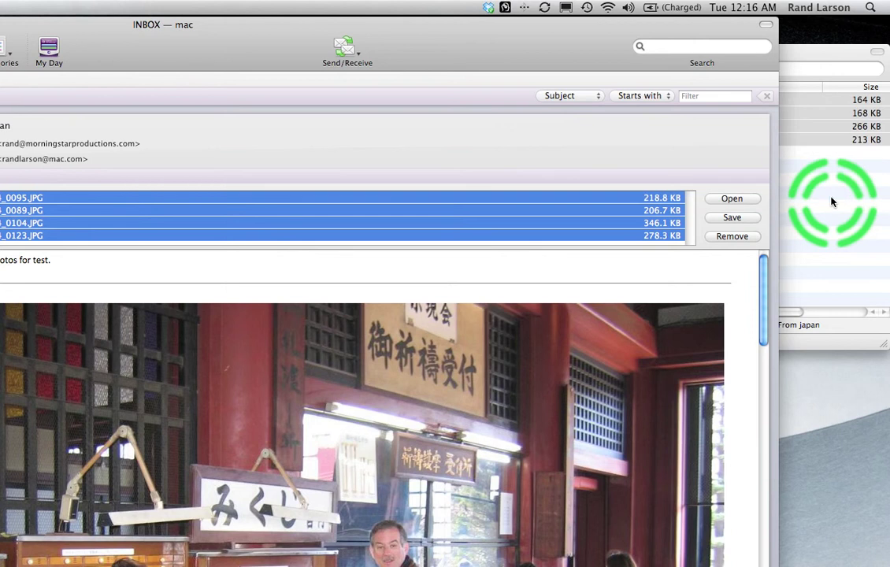
Step: Check the folder's four files, close its window, and hide Entourage to show the desktop
{"action": "left_click", "coordinate": [830, 203]}
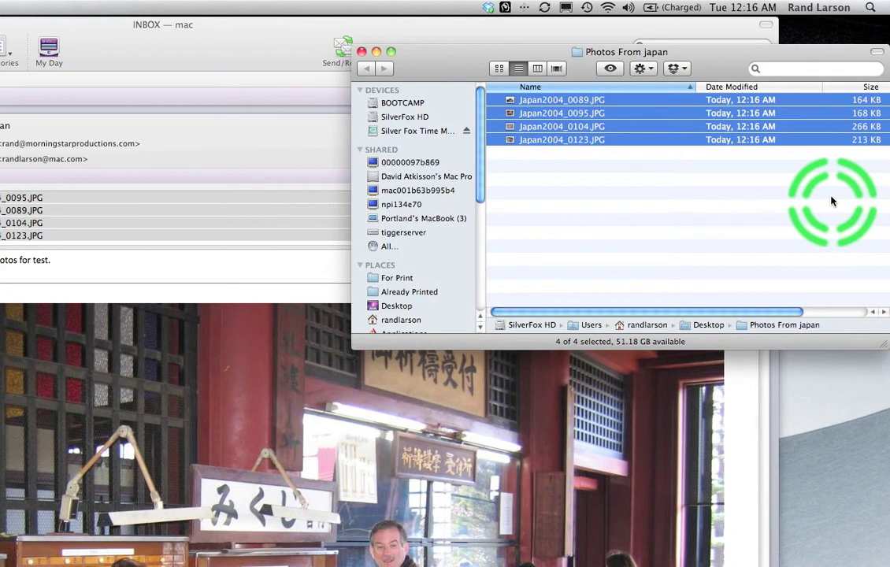
{"action": "left_click", "coordinate": [499, 69]}
{"action": "left_click", "coordinate": [517, 69]}
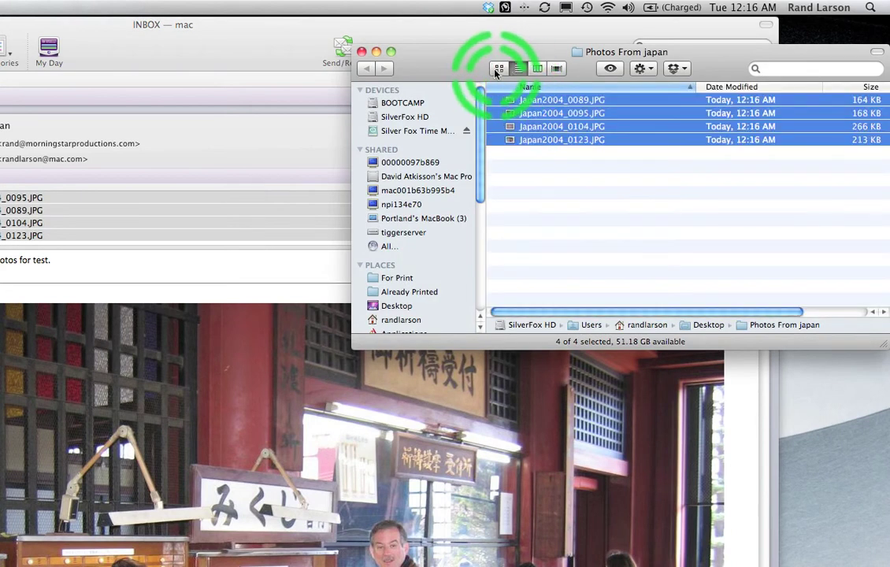
{"action": "left_click", "coordinate": [375, 70]}
{"action": "key", "text": "super+w"}
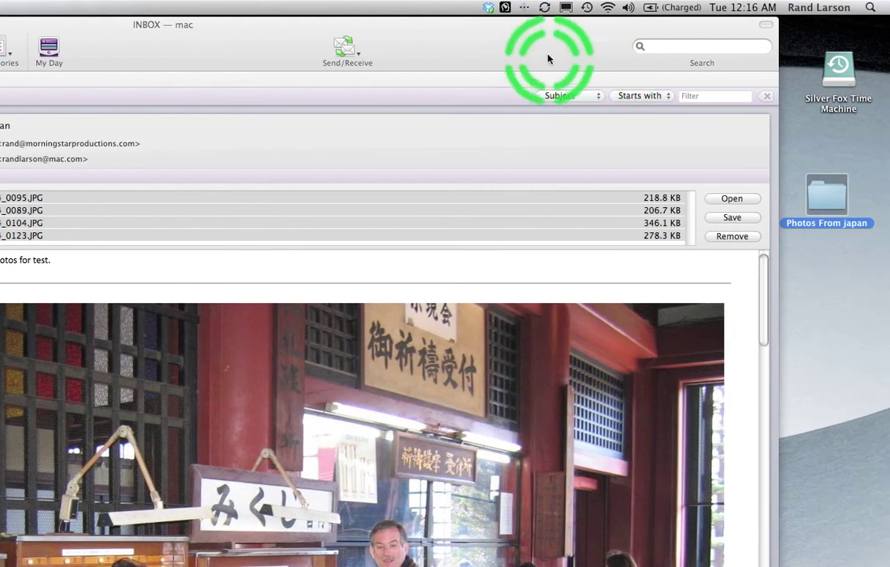
{"action": "left_click", "coordinate": [543, 56]}
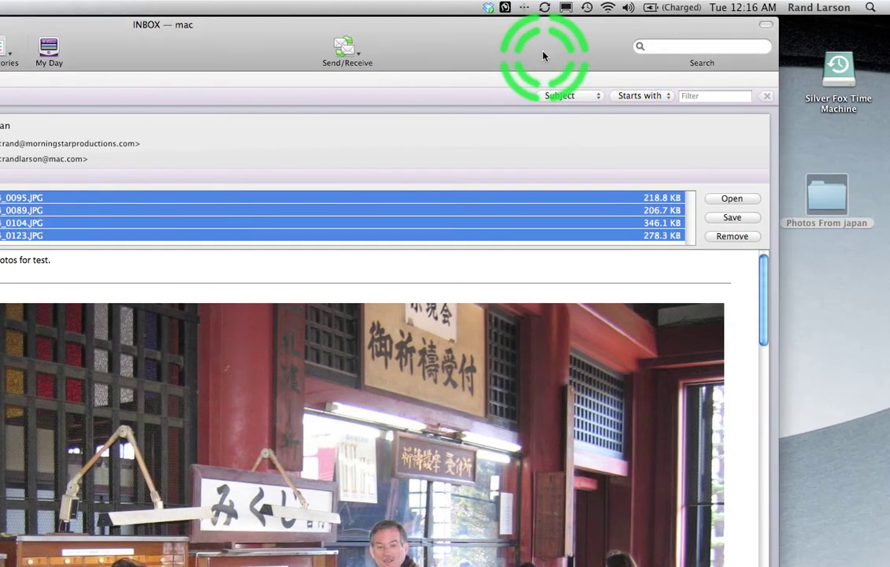
{"action": "key", "text": "super+h"}
{"action": "left_click", "coordinate": [551, 167]}
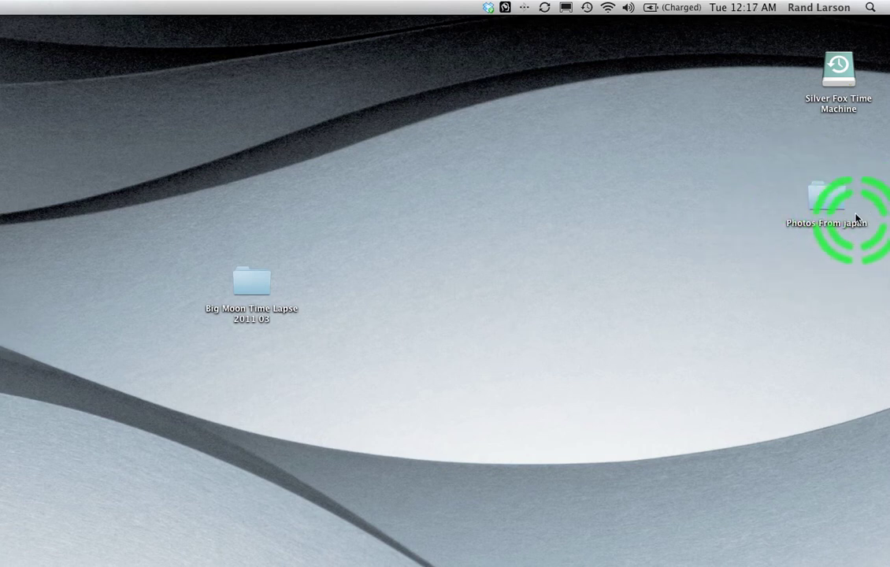
Step: Drop the Photos From japan folder onto Aperture in the Dock, creating a 4-item 'Photos From japan' project
{"action": "left_click_drag", "start_coordinate": [826, 200], "coordinate": [235, 566]}
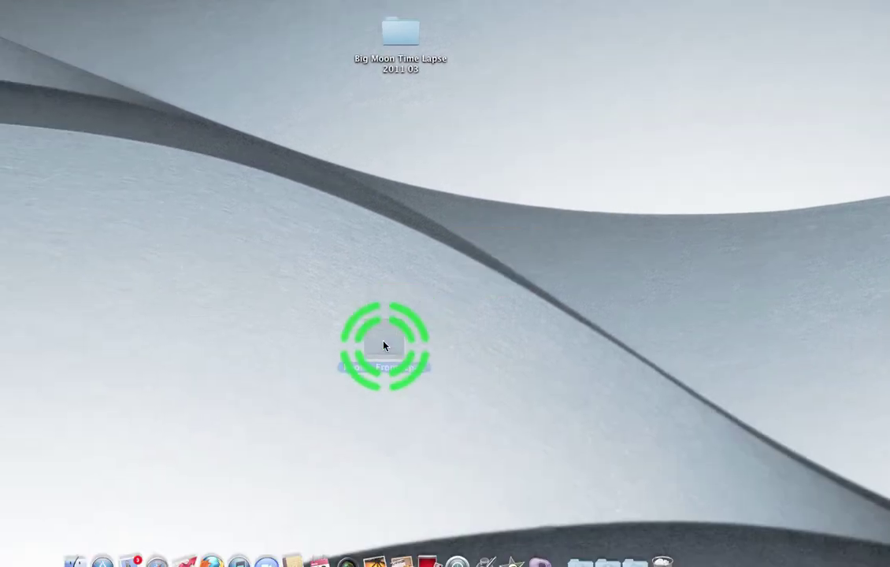
{"action": "left_click_drag", "start_coordinate": [383, 346], "coordinate": [347, 565]}
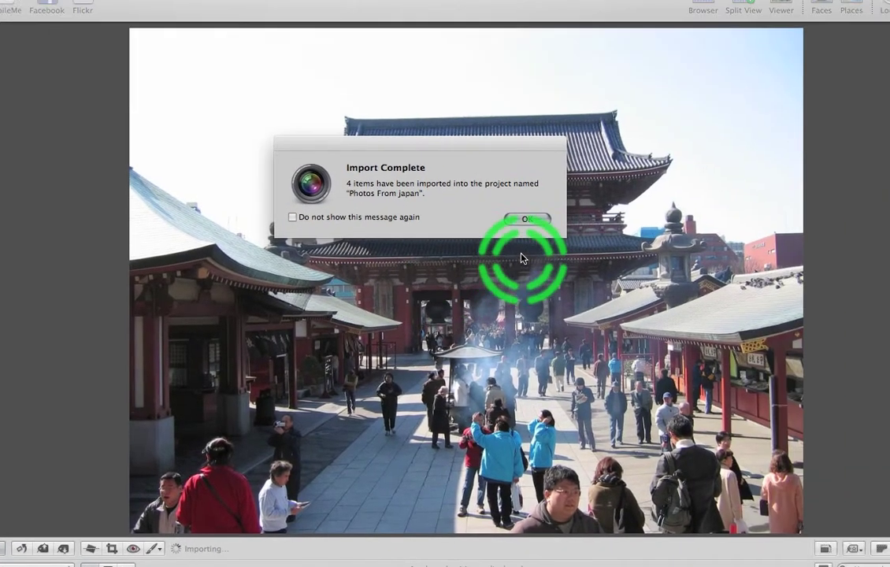
Step: Dismiss Import Complete and view the temple, ticket booth, cherry blossom and two-people photos, ending on the cherry blossoms
{"action": "left_click", "coordinate": [525, 222]}
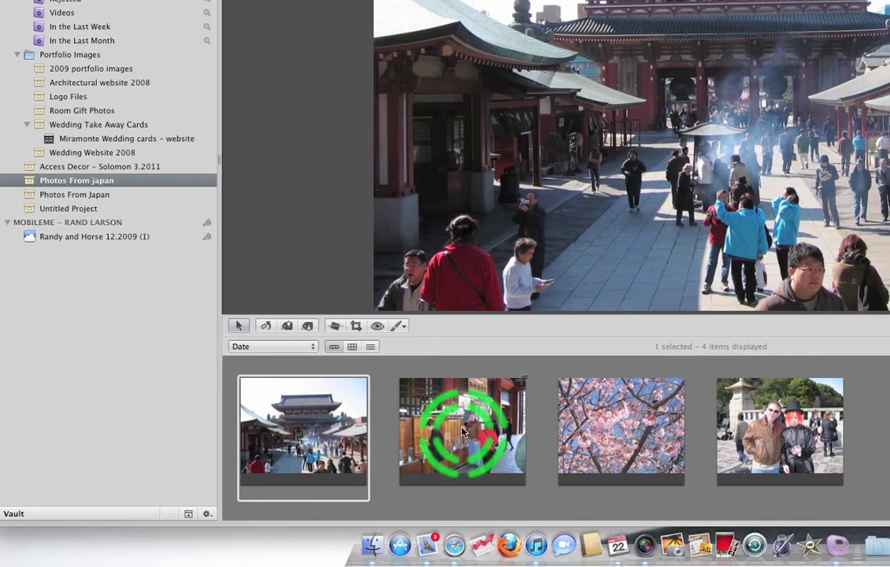
{"action": "left_click", "coordinate": [462, 432]}
{"action": "left_click", "coordinate": [606, 432]}
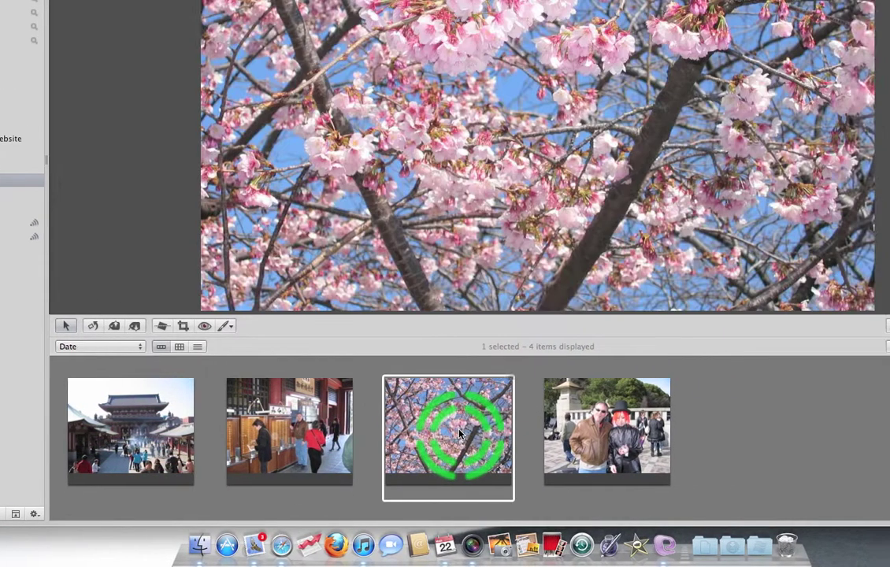
{"action": "left_click", "coordinate": [500, 431]}
{"action": "left_click", "coordinate": [398, 427]}
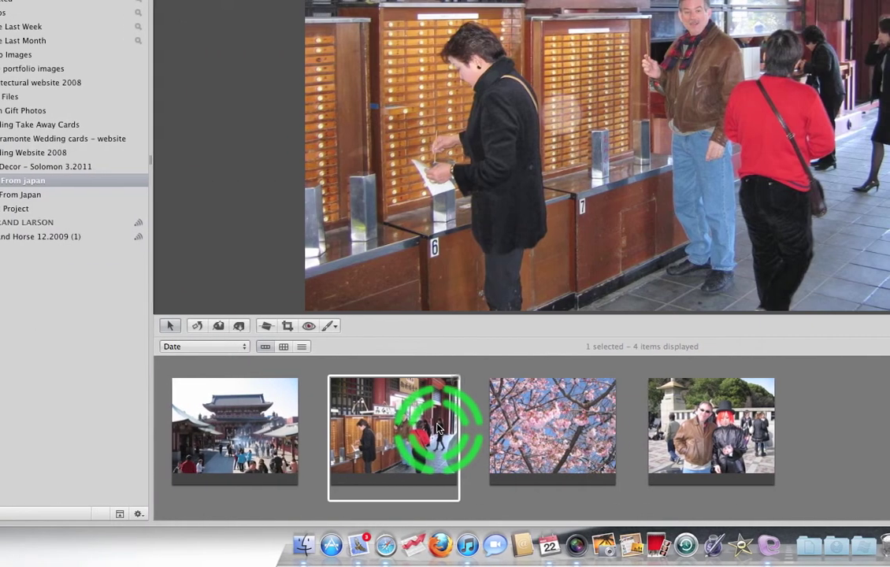
{"action": "left_click", "coordinate": [207, 423]}
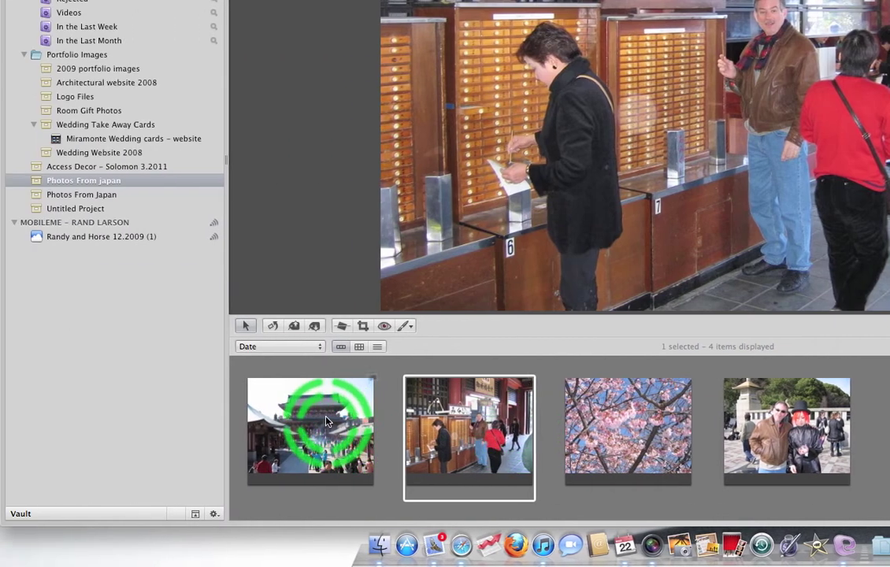
{"action": "left_click", "coordinate": [505, 428]}
{"action": "left_click", "coordinate": [629, 428]}
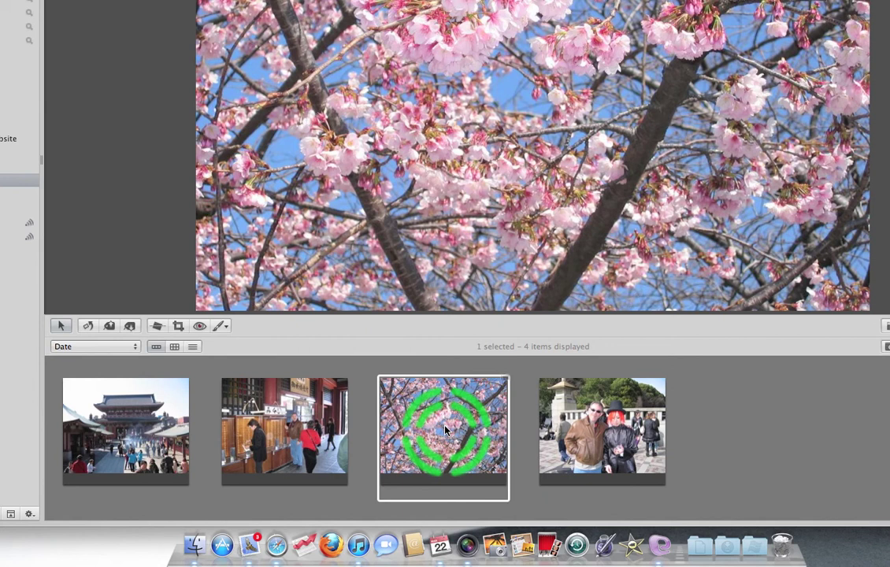
Step: Hide Aperture, move the desktop Photos From japan folder to the Trash, then return to Aperture
{"action": "key", "text": "super+h"}
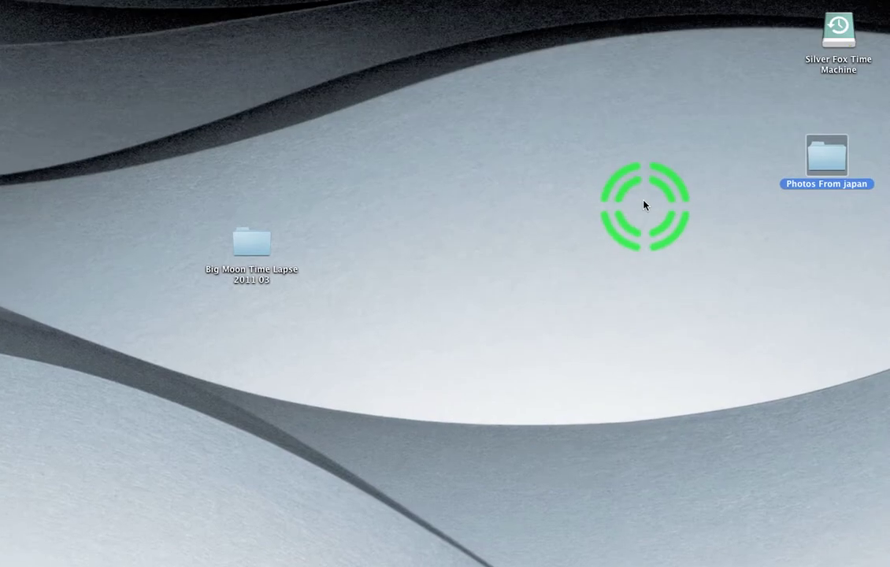
{"action": "left_click", "coordinate": [720, 205]}
{"action": "left_click", "coordinate": [819, 197]}
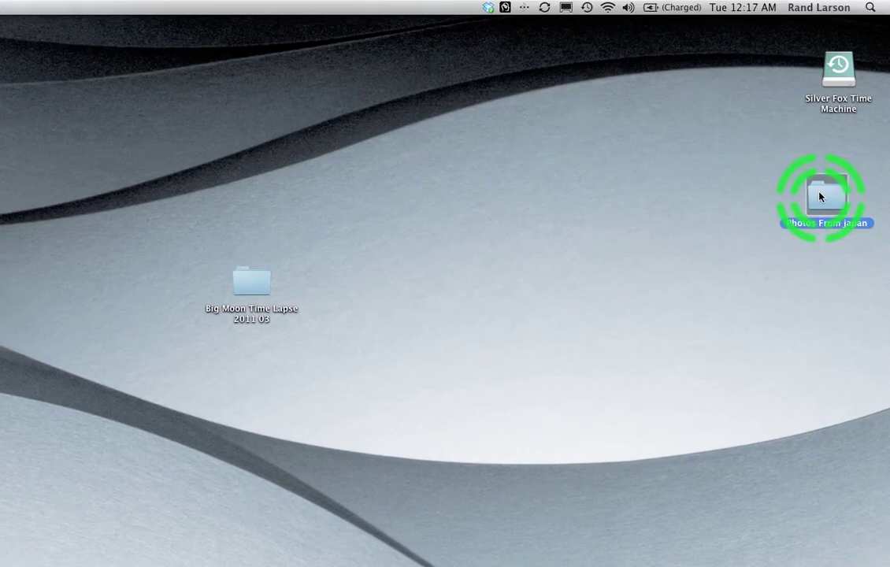
{"action": "right_click", "coordinate": [819, 197]}
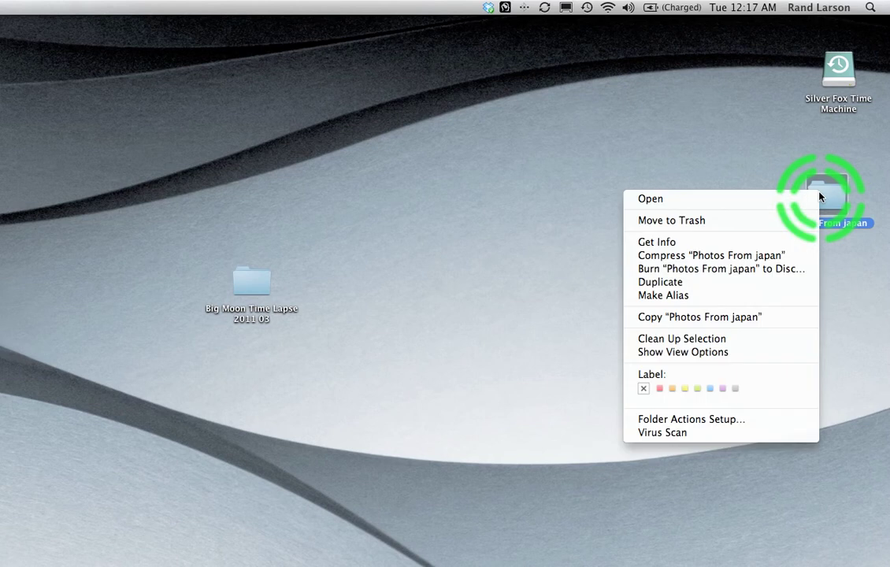
{"action": "left_click", "coordinate": [791, 219]}
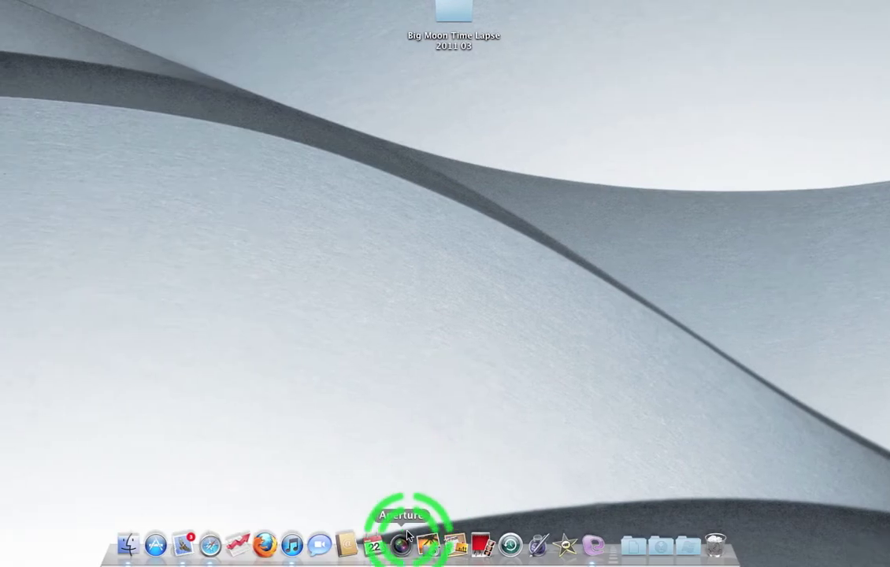
{"action": "left_click", "coordinate": [442, 544]}
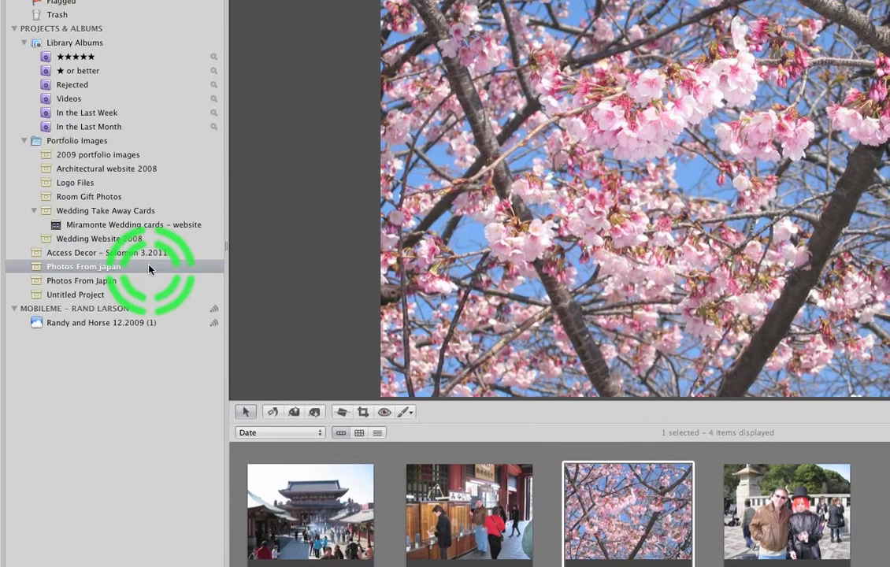